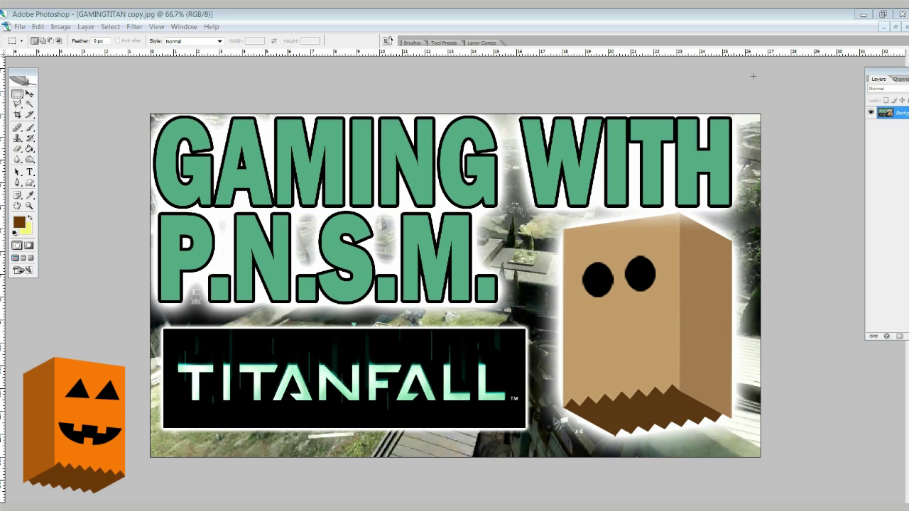
# Close the six open thumbnail documents, from GAMINGTITAN copy through blindfolded pilot9 copy.
pyautogui.click(906, 27)
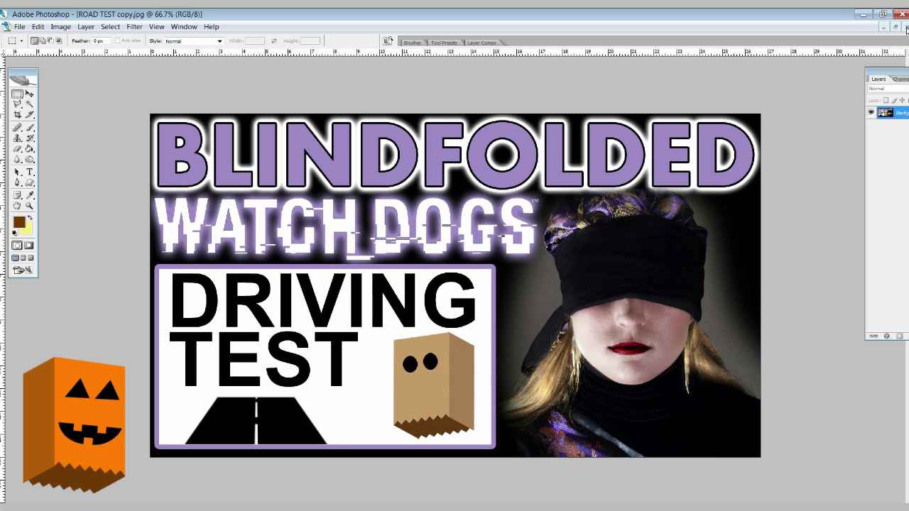
pyautogui.click(907, 27)
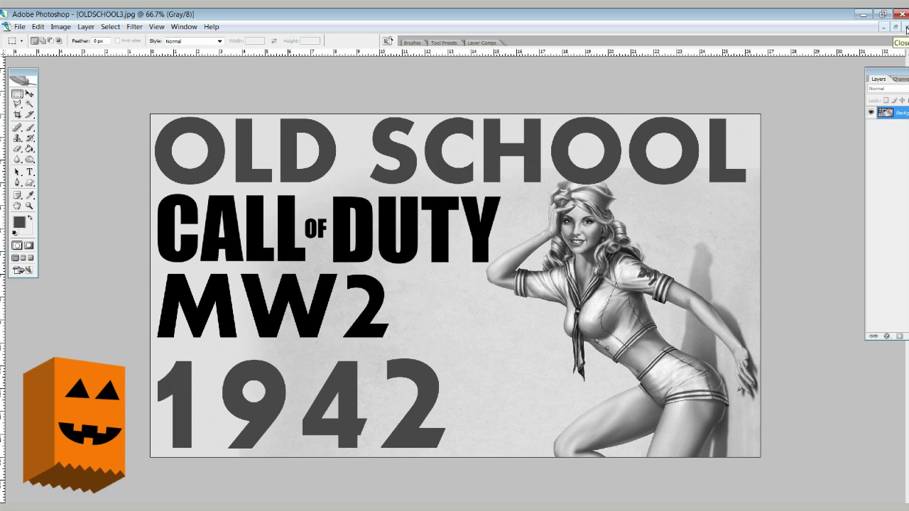
pyautogui.click(906, 27)
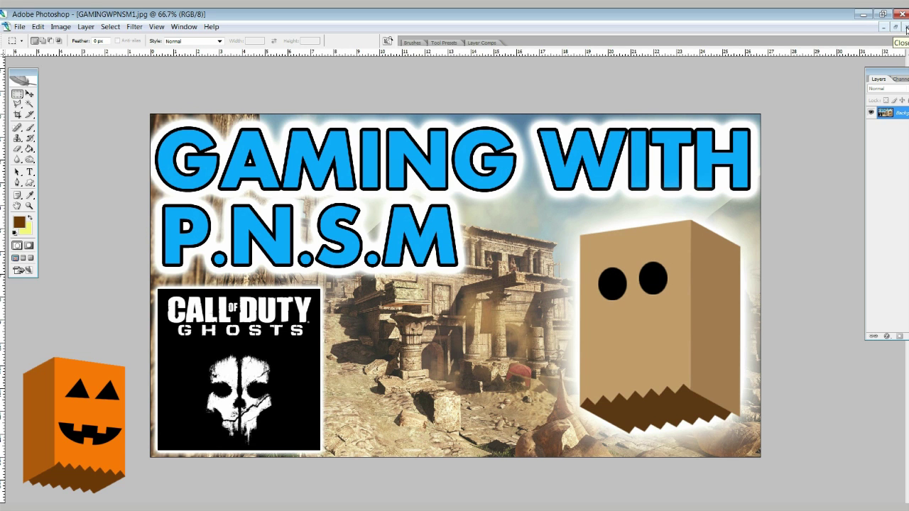
pyautogui.click(906, 27)
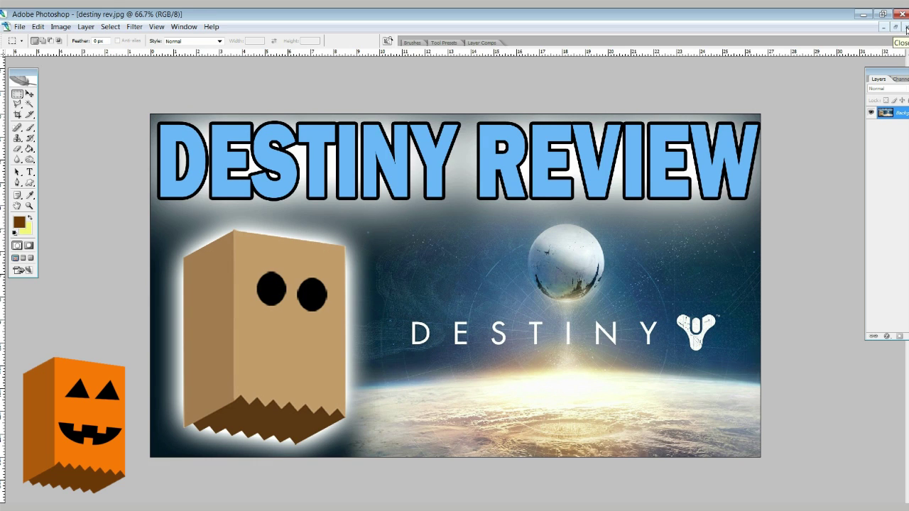
pyautogui.click(906, 27)
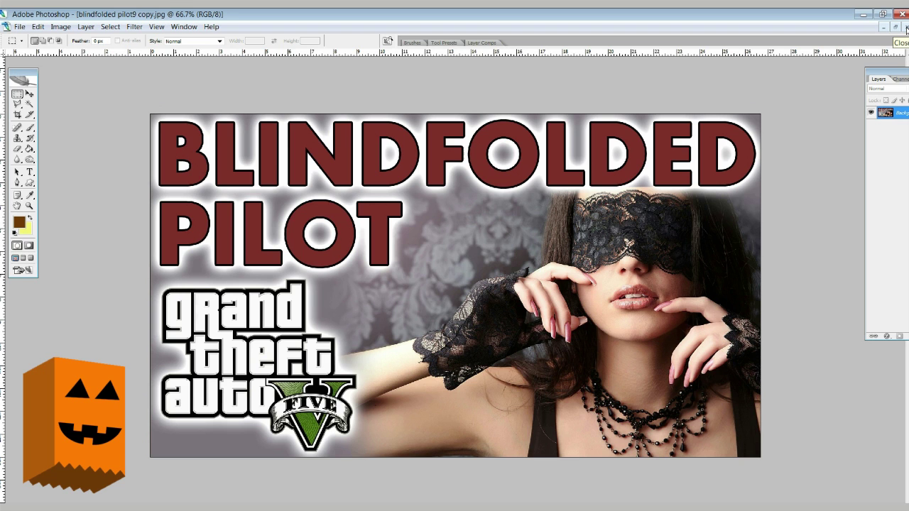
pyautogui.click(906, 27)
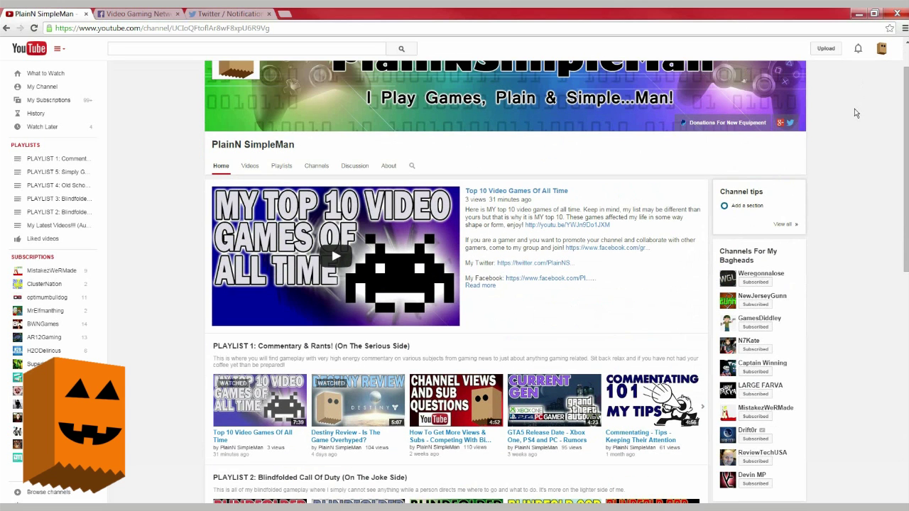
pyautogui.scroll(-2, 855, 108)
pyautogui.scroll(-1, 854, 110)
pyautogui.scroll(-2, 855, 116)
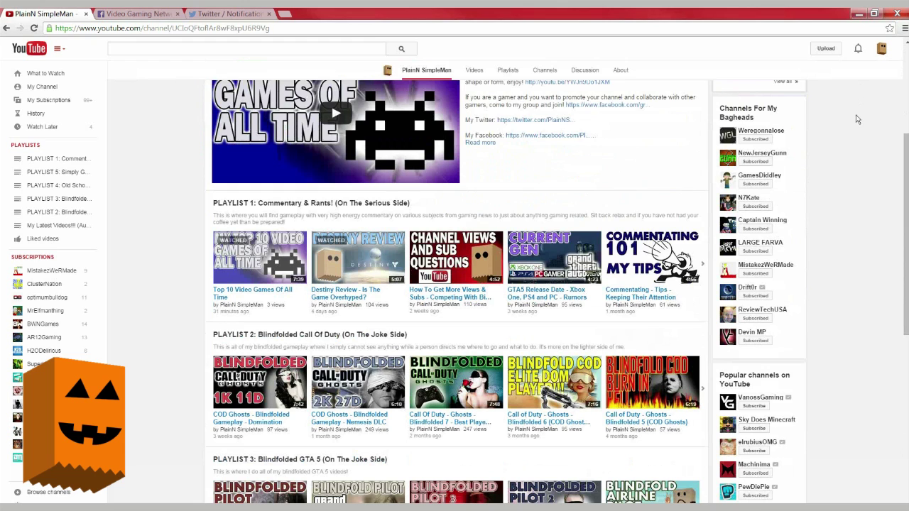
pyautogui.scroll(-1, 856, 118)
pyautogui.scroll(-2, 856, 119)
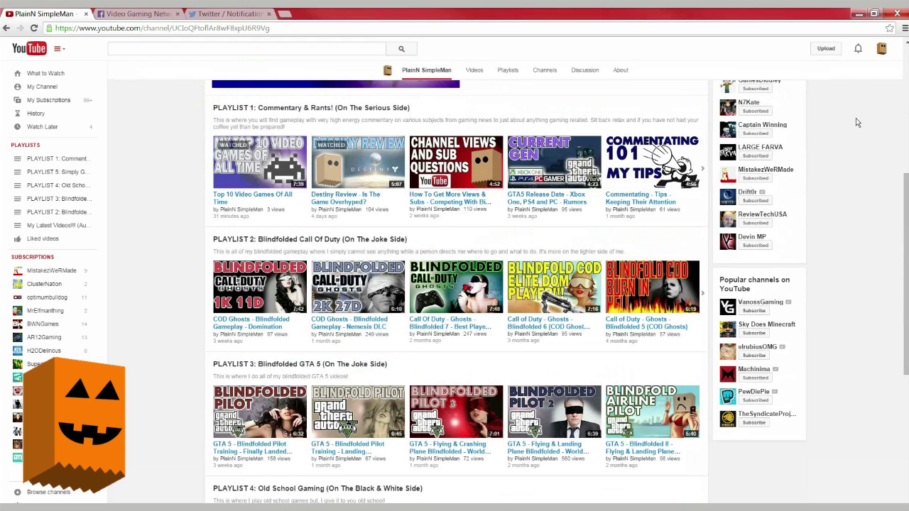
pyautogui.scroll(-1, 856, 124)
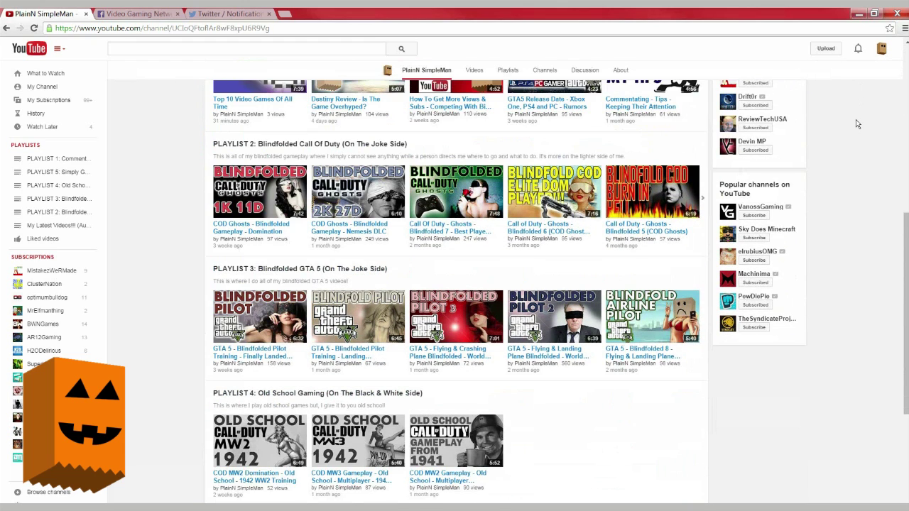
pyautogui.scroll(-2, 855, 124)
pyautogui.scroll(-1, 856, 125)
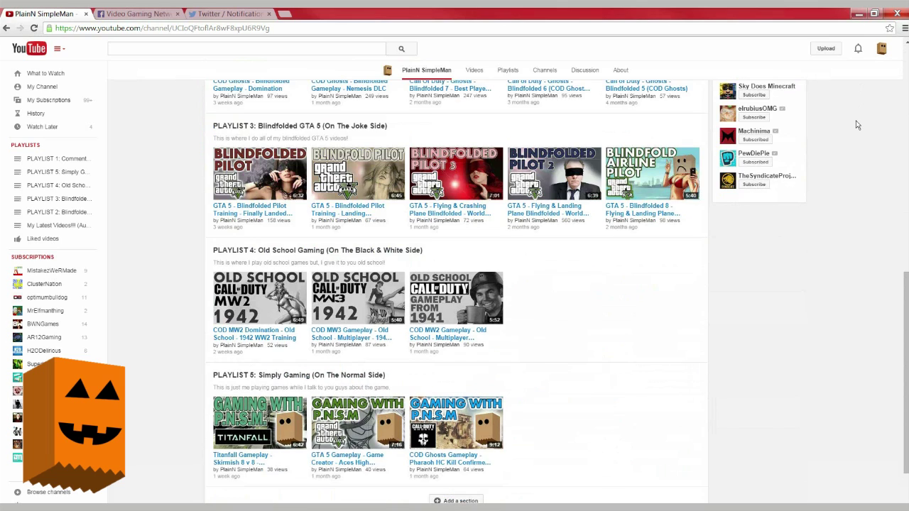
pyautogui.scroll(-1, 856, 125)
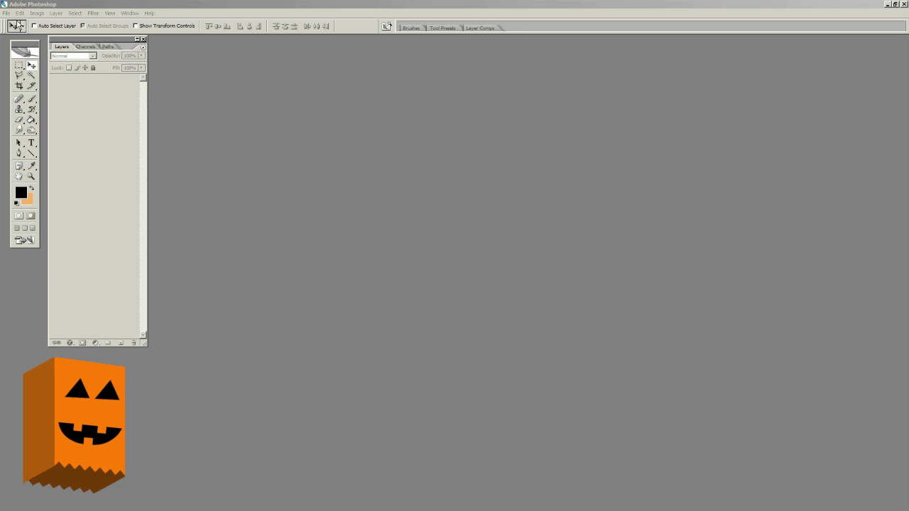
# Create and maximize a blank 1920 × 1080 px document, then bring up the browser's 'blindfolded' image results.
pyautogui.click(7, 13)
pyautogui.click(15, 22)
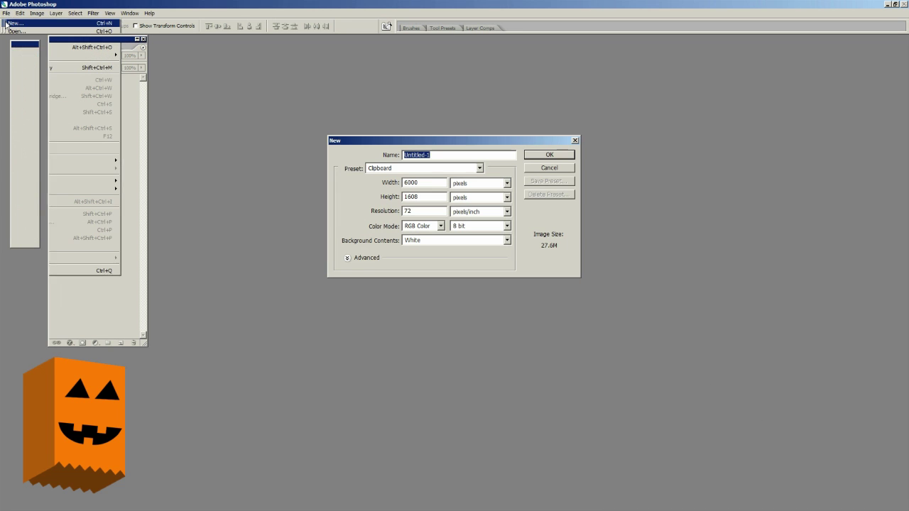
pyautogui.doubleClick(415, 183)
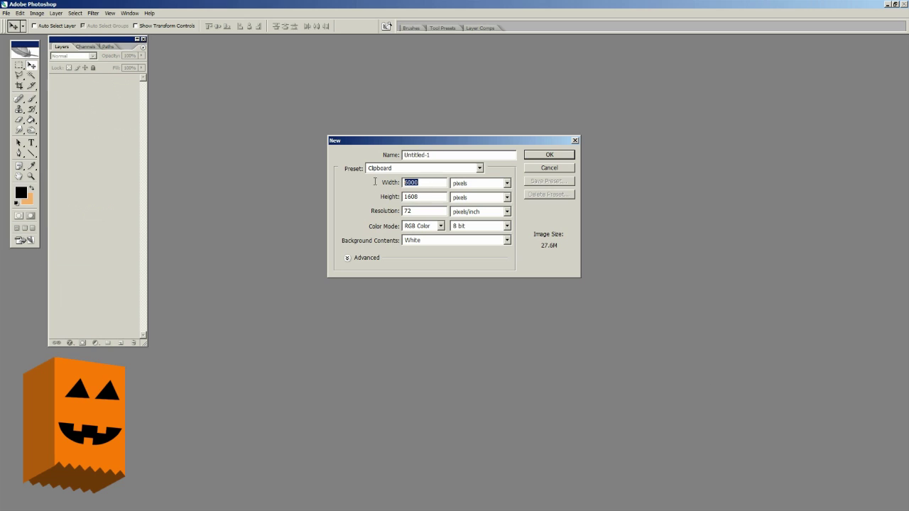
pyautogui.write('1920')
pyautogui.write('1080')
pyautogui.click(539, 155)
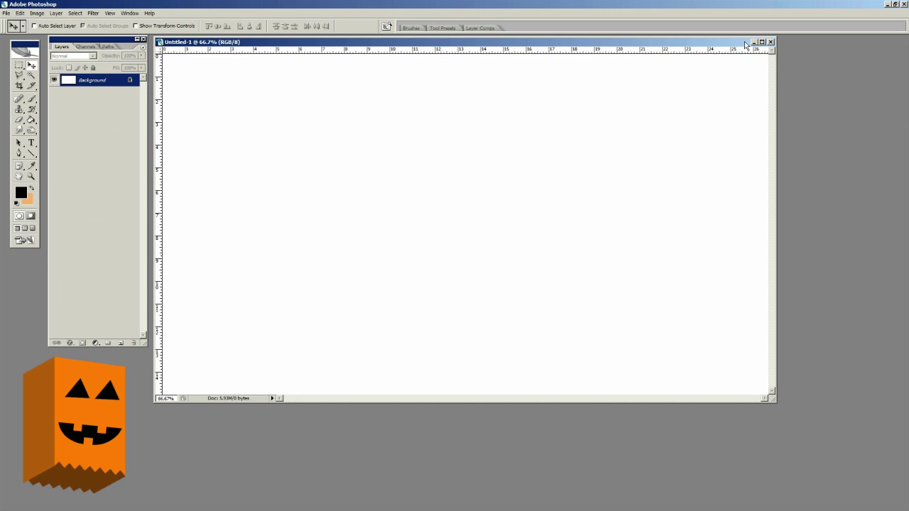
pyautogui.click(762, 44)
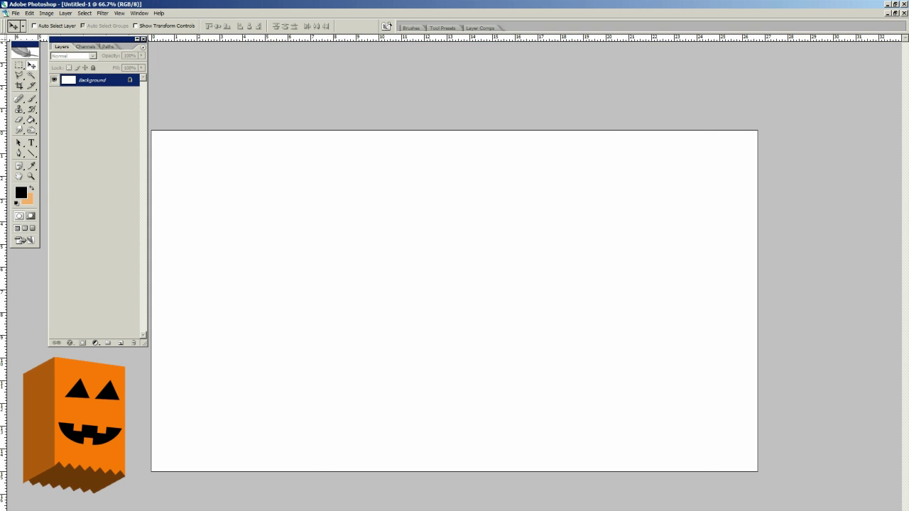
pyautogui.hotkey('alt', 'Tab')
pyautogui.click(235, 21)
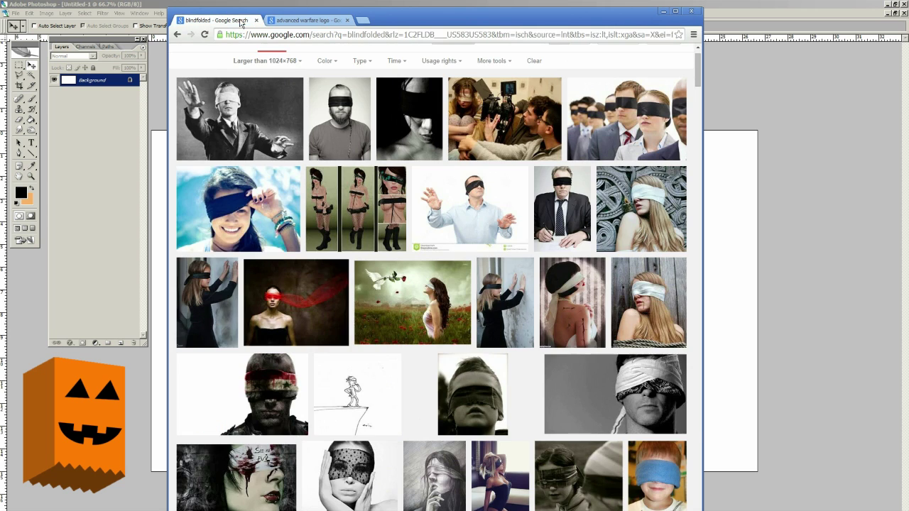
# Open the blindfolded-woman pencil drawing at full size and copy it to the clipboard.
pyautogui.click(436, 483)
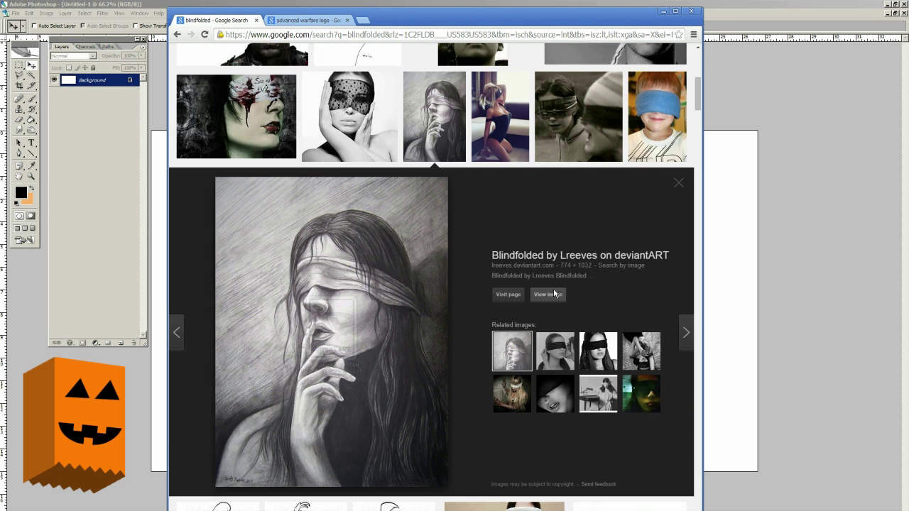
pyautogui.click(554, 290)
pyautogui.rightClick(420, 244)
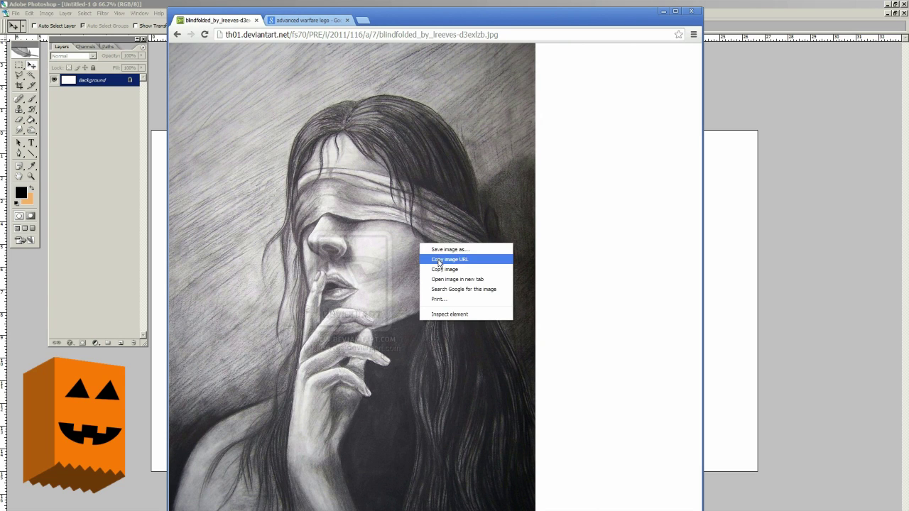
pyautogui.click(442, 269)
pyautogui.click(160, 146)
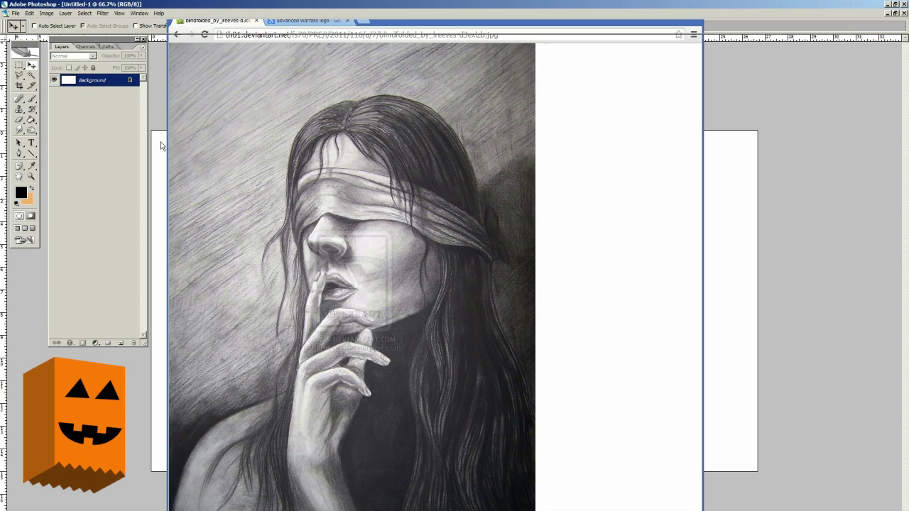
# Paste the sketch as Layer 1 and drag it against the canvas's right edge.
pyautogui.click(31, 13)
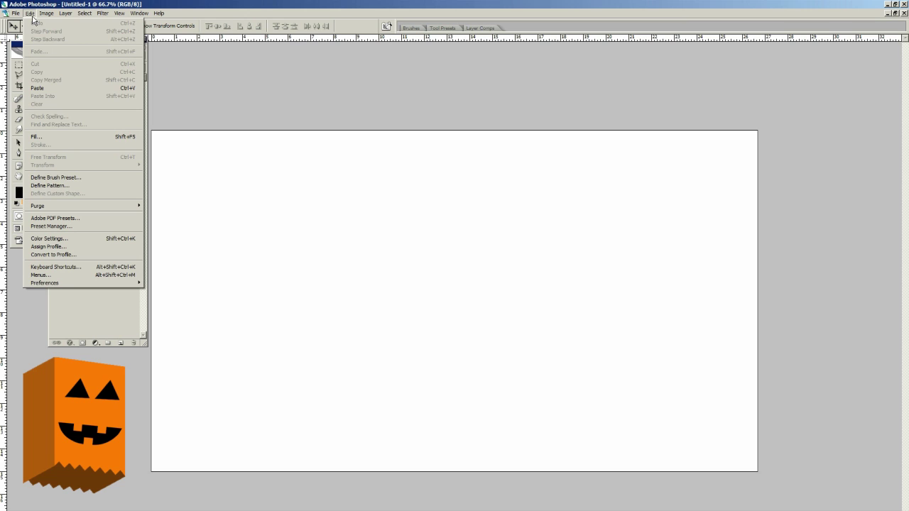
pyautogui.click(37, 87)
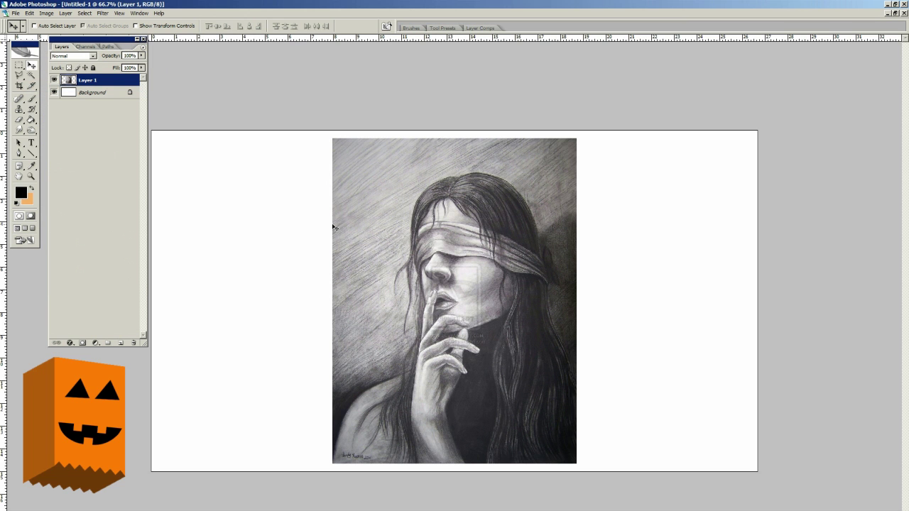
pyautogui.moveTo(366, 226); pyautogui.dragTo(545, 250)
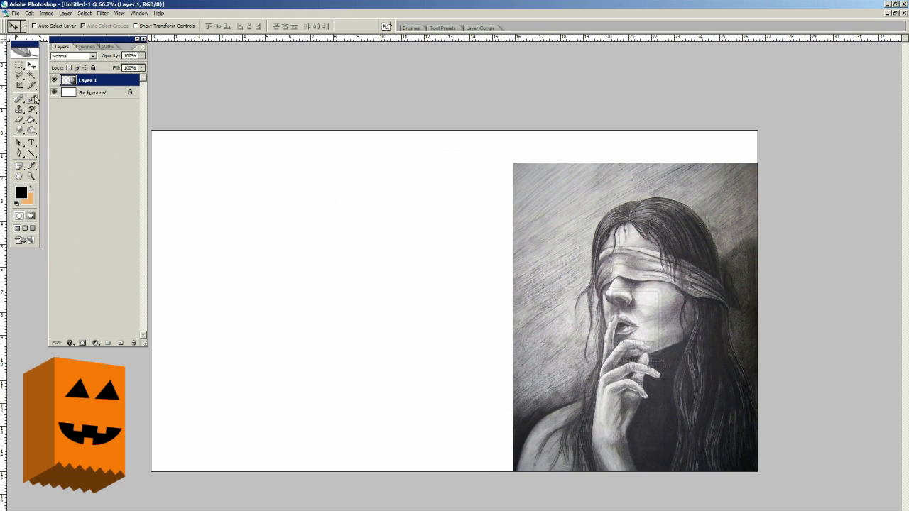
pyautogui.click(19, 75)
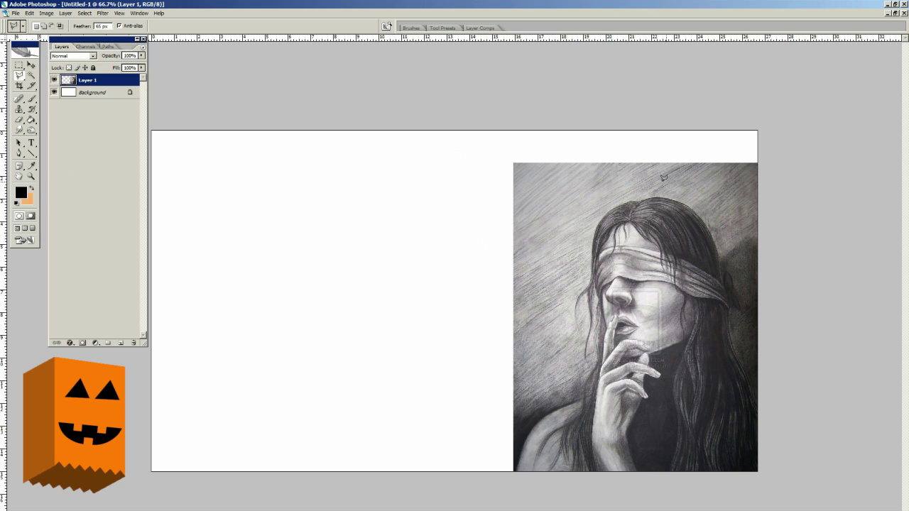
# Fade the sketch's left and top edges by deleting outside a 65 px feathered lasso selection, then deselect.
pyautogui.moveTo(780, 201)
pyautogui.mouseDown()
pyautogui.moveTo(716, 177)
pyautogui.moveTo(620, 167)
pyautogui.moveTo(547, 184)
pyautogui.moveTo(526, 249)
pyautogui.moveTo(519, 323)
pyautogui.moveTo(529, 483)
pyautogui.moveTo(356, 497)
pyautogui.moveTo(338, 509)
pyautogui.moveTo(288, 141)
pyautogui.moveTo(402, 71)
pyautogui.moveTo(690, 70)
pyautogui.moveTo(826, 106)
pyautogui.moveTo(794, 203)
pyautogui.mouseUp()
pyautogui.hotkey('ctrl', 'shift', 'i')
pyautogui.press('Delete')
pyautogui.press('Delete')
pyautogui.press('Delete')
pyautogui.press('Delete')
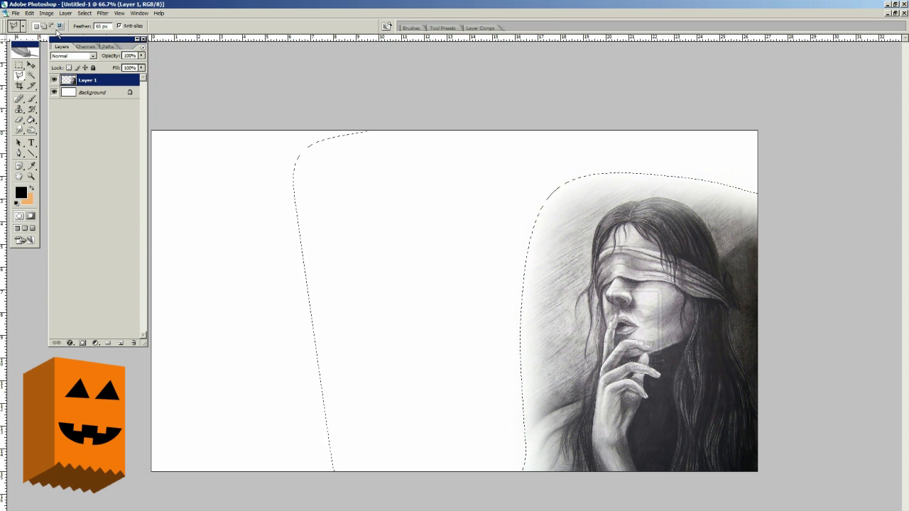
pyautogui.click(85, 13)
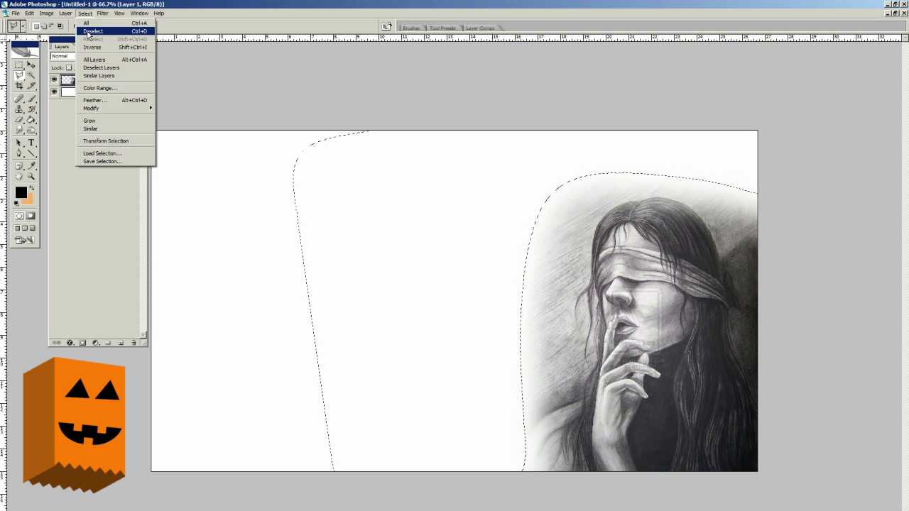
pyautogui.click(88, 32)
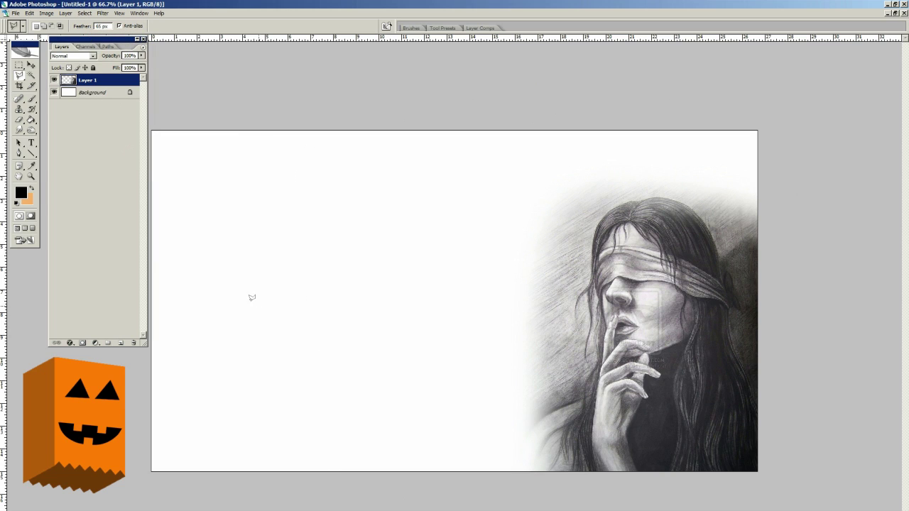
# Type 'BLINDFOLDED' and position it across the top of the canvas.
pyautogui.click(30, 144)
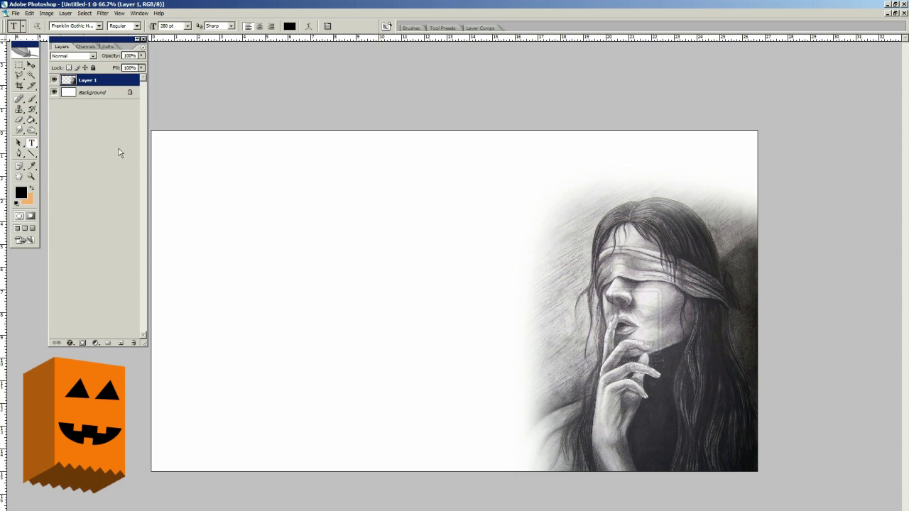
pyautogui.click(206, 186)
pyautogui.write('B')
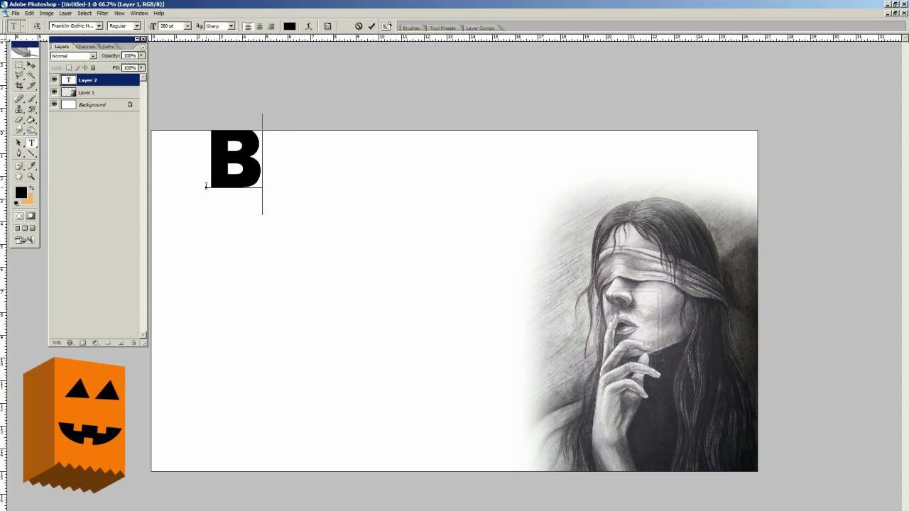
pyautogui.write('LINDFOLDED')
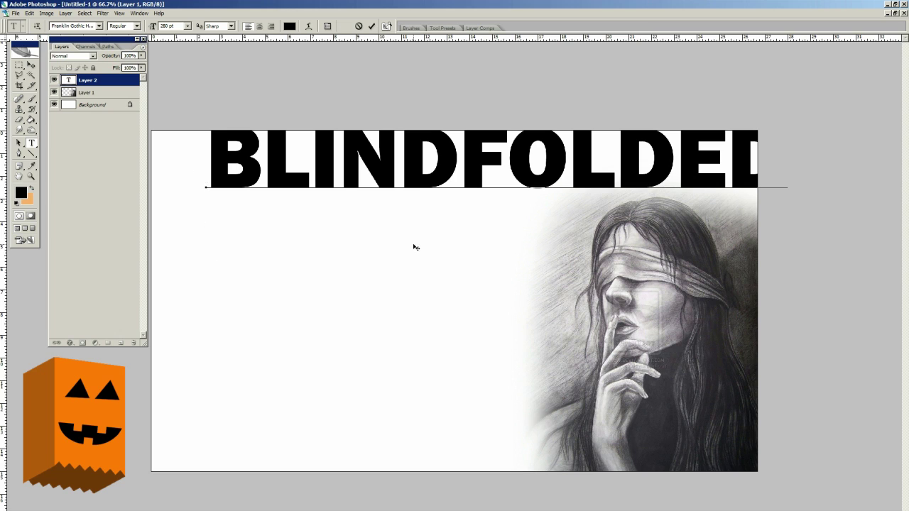
pyautogui.moveTo(416, 247); pyautogui.dragTo(424, 266)
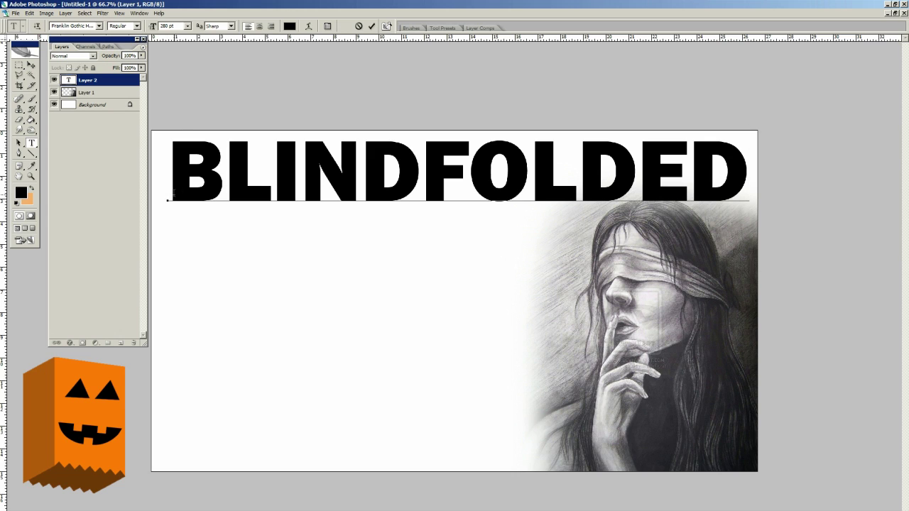
# Colour the BLINDFOLDED letters light grey (aea8a8) and commit the text.
pyautogui.moveTo(169, 196); pyautogui.dragTo(815, 179)
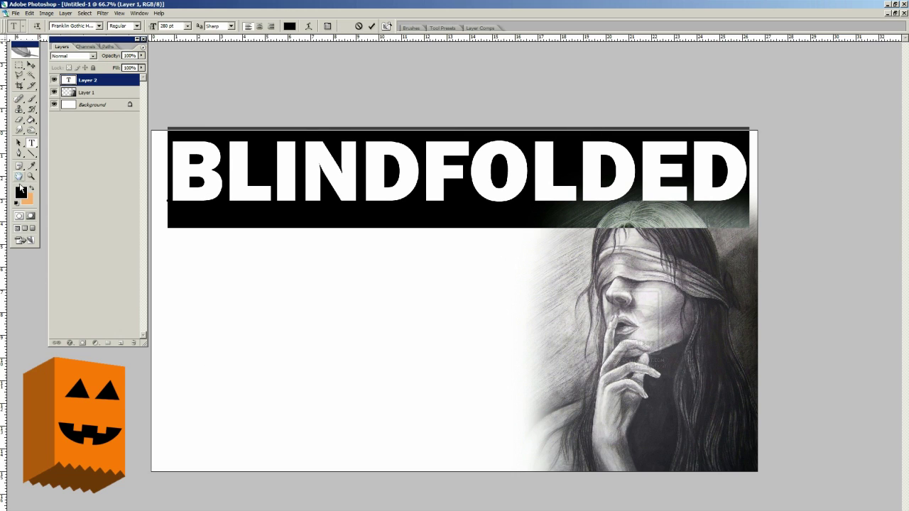
pyautogui.click(21, 191)
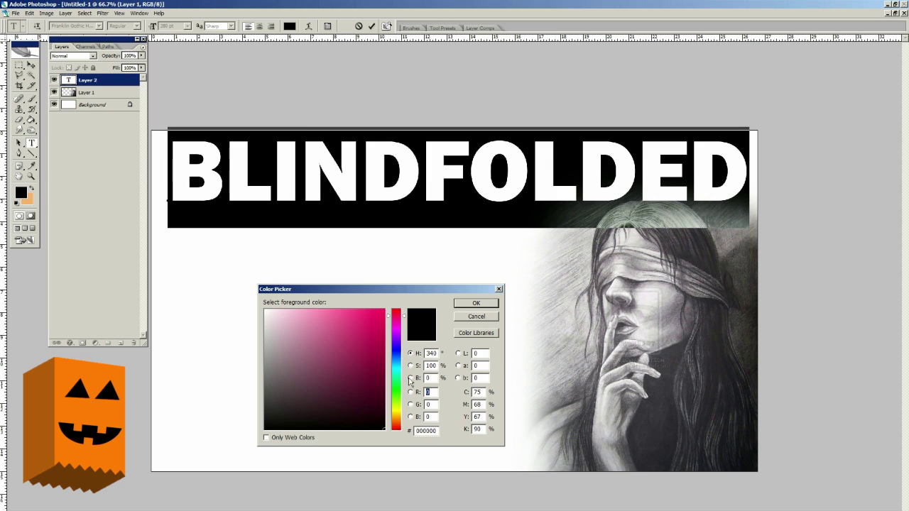
pyautogui.moveTo(588, 308); pyautogui.dragTo(592, 298)
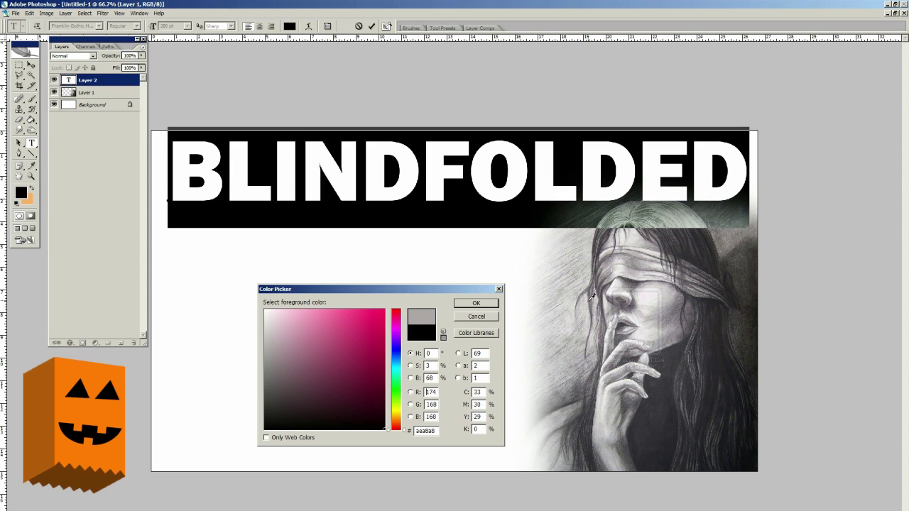
pyautogui.click(480, 302)
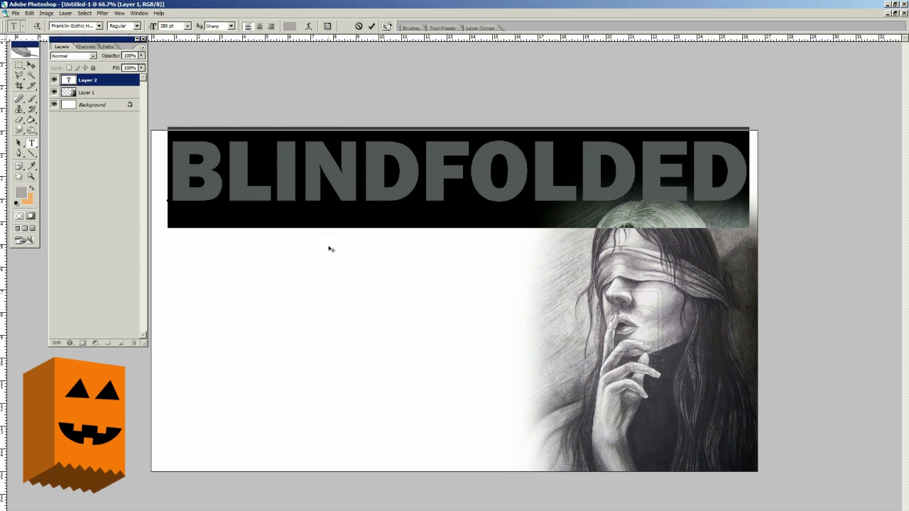
pyautogui.click(31, 66)
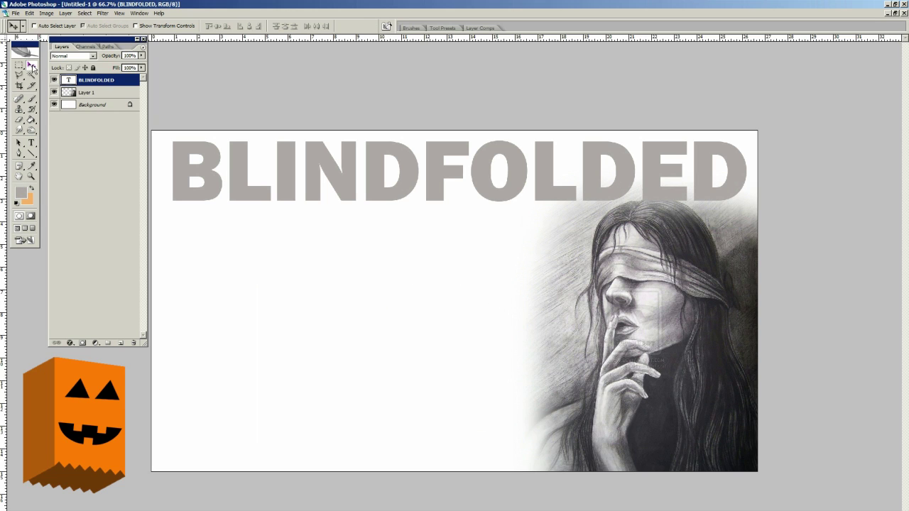
# Give the BLINDFOLDED layer a 10 px black Stroke layer style.
pyautogui.doubleClick(127, 84)
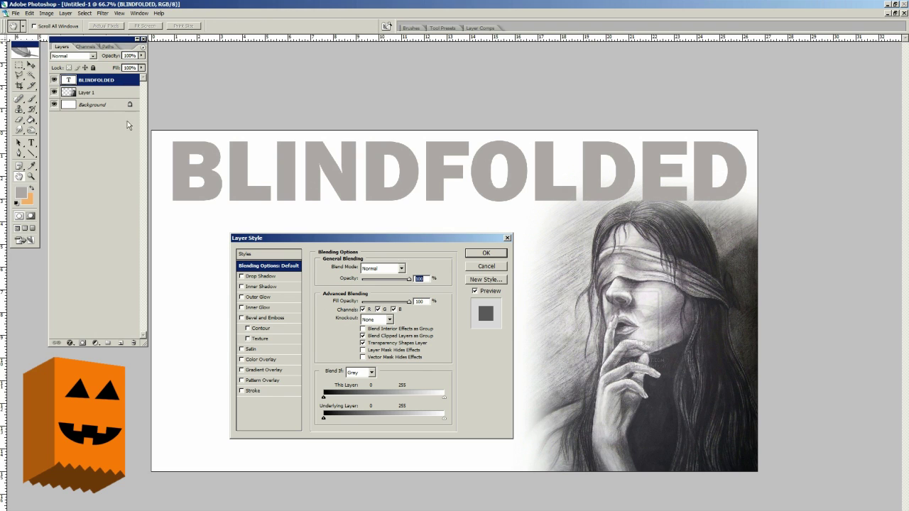
pyautogui.click(283, 391)
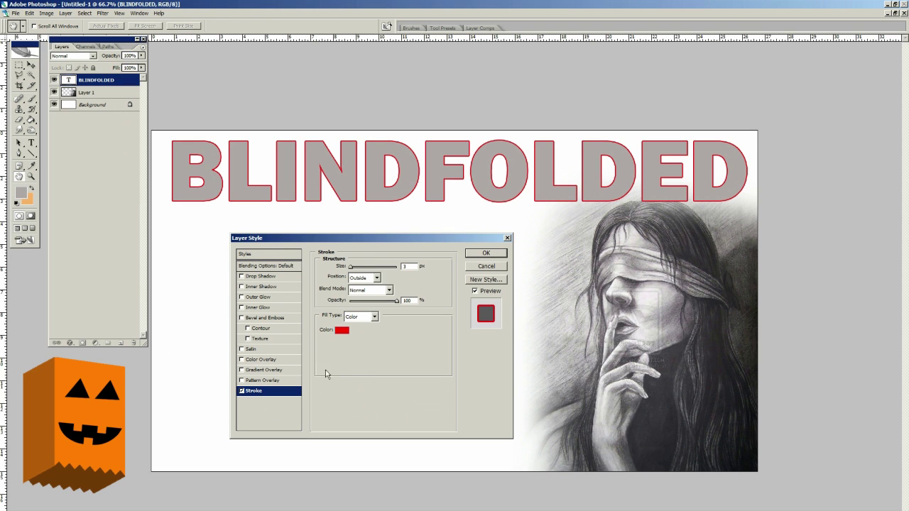
pyautogui.click(342, 331)
pyautogui.moveTo(352, 384); pyautogui.dragTo(398, 455)
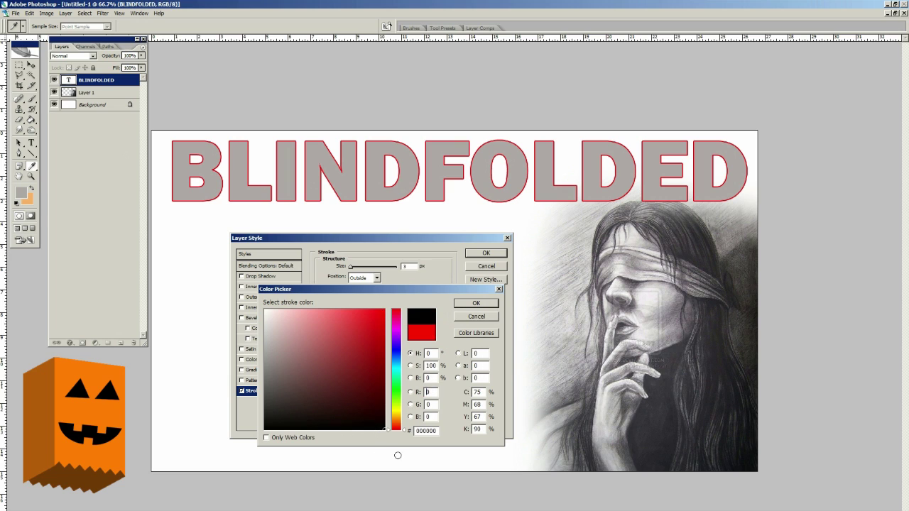
pyautogui.click(475, 304)
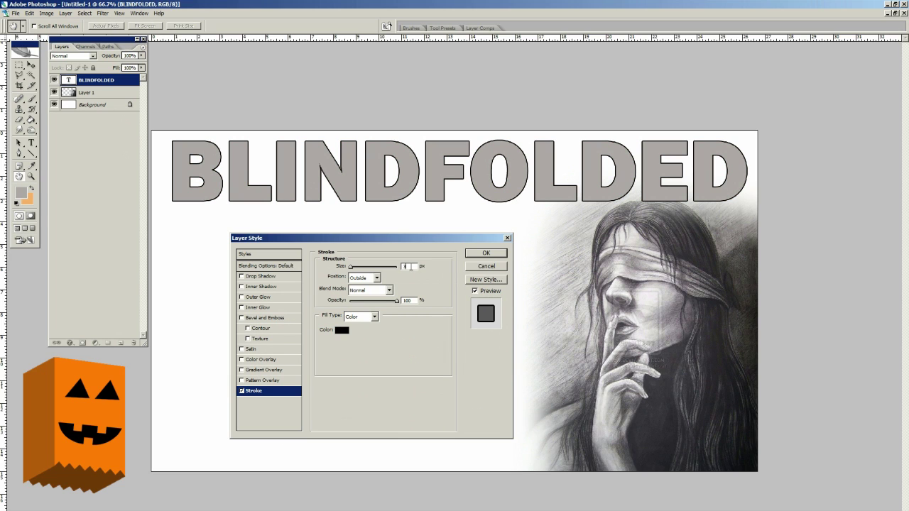
pyautogui.write('10')
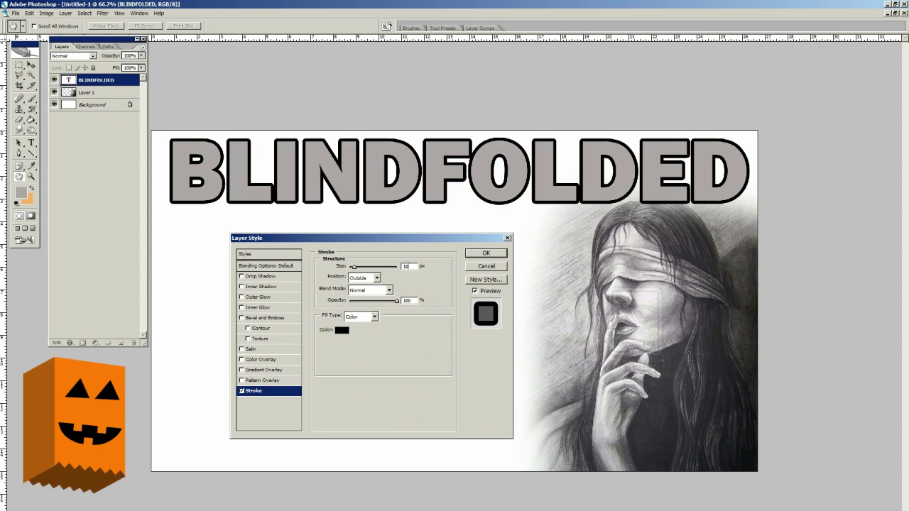
pyautogui.click(485, 253)
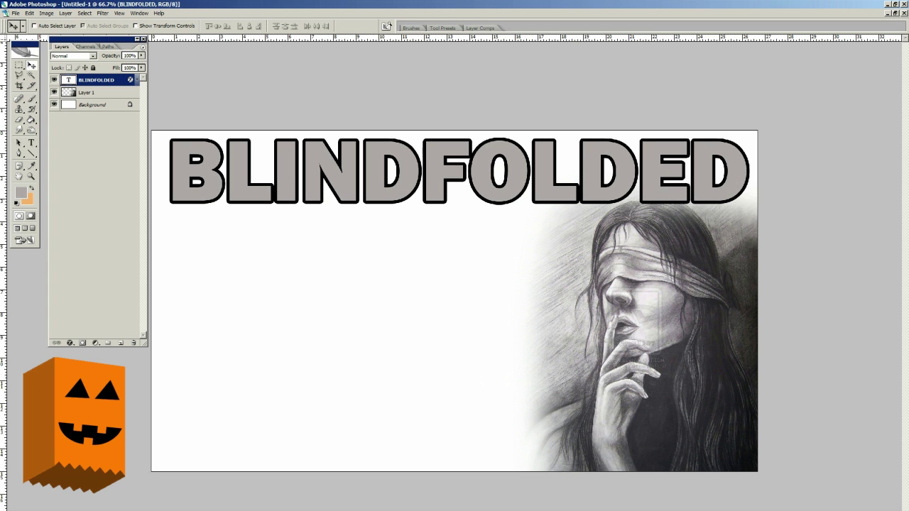
# Open the Call of Duty Advanced Warfare logo at full size in the browser and copy it.
pyautogui.hotkey('alt', 'Tab')
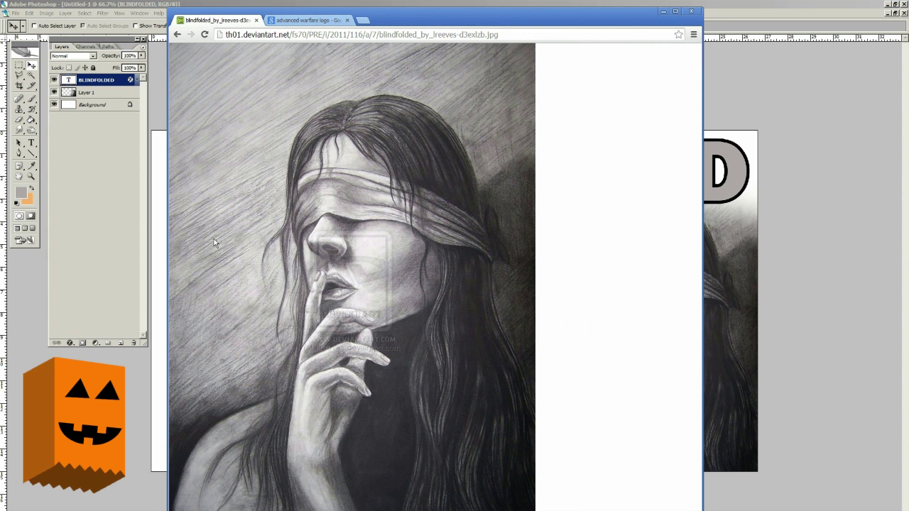
pyautogui.click(274, 21)
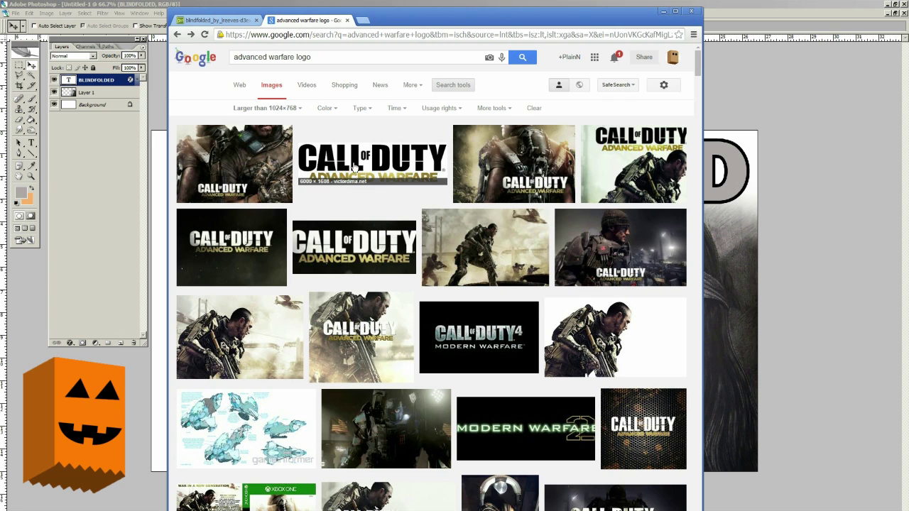
pyautogui.click(354, 166)
pyautogui.click(549, 344)
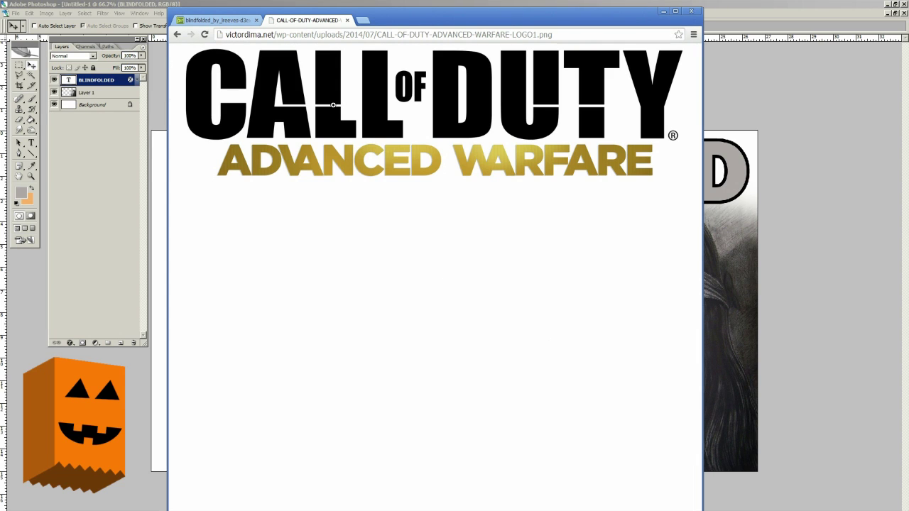
pyautogui.rightClick(333, 106)
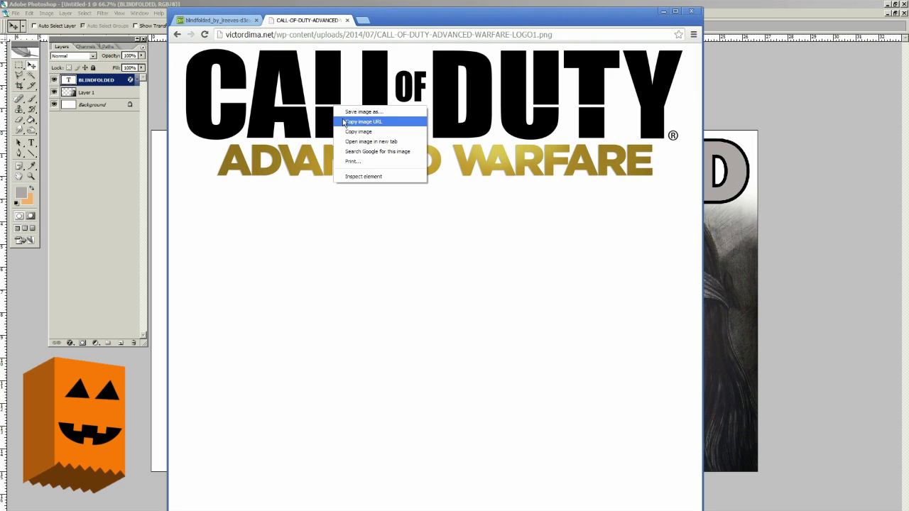
pyautogui.click(350, 132)
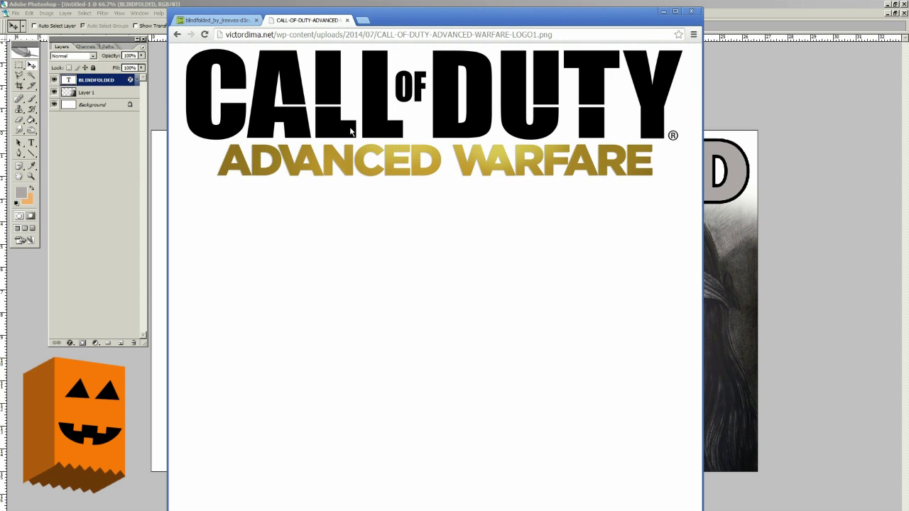
pyautogui.click(157, 87)
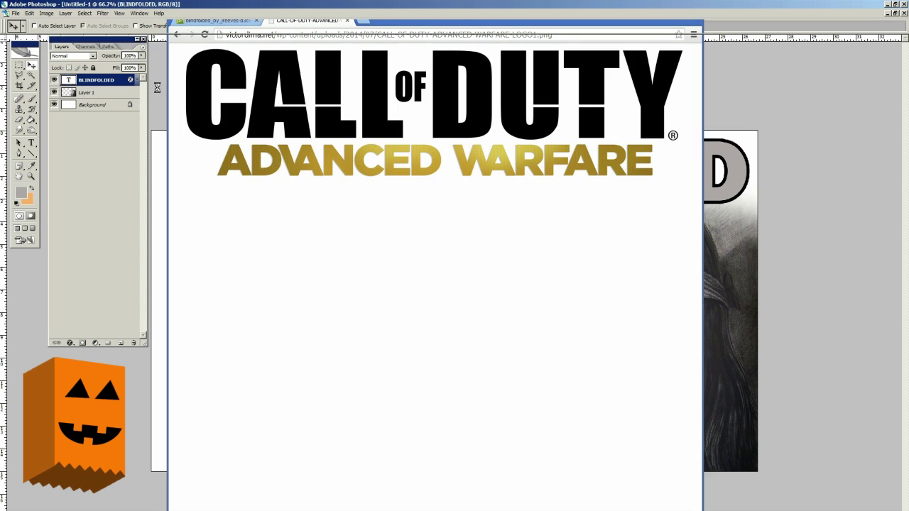
pyautogui.click(30, 14)
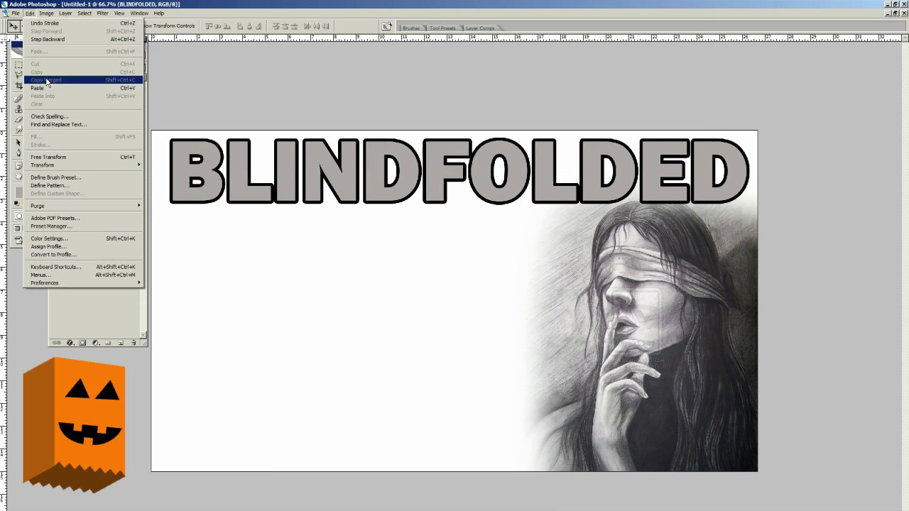
# Paste the logo as Layer 2 and shrink it to about a quarter size with Free Transform.
pyautogui.click(47, 89)
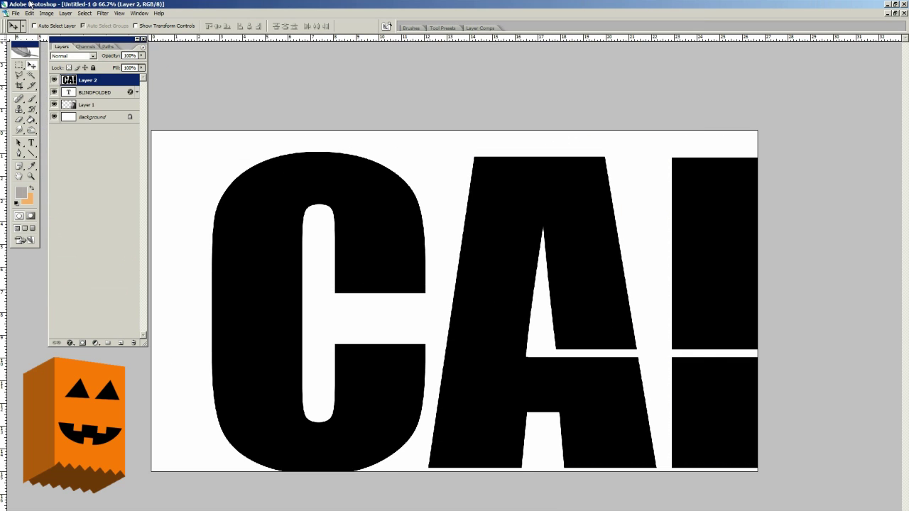
pyautogui.click(30, 14)
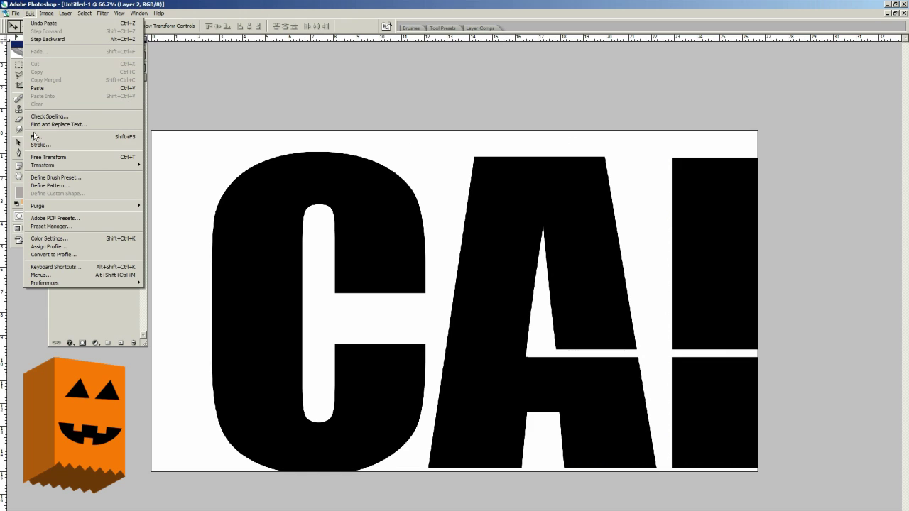
pyautogui.click(39, 157)
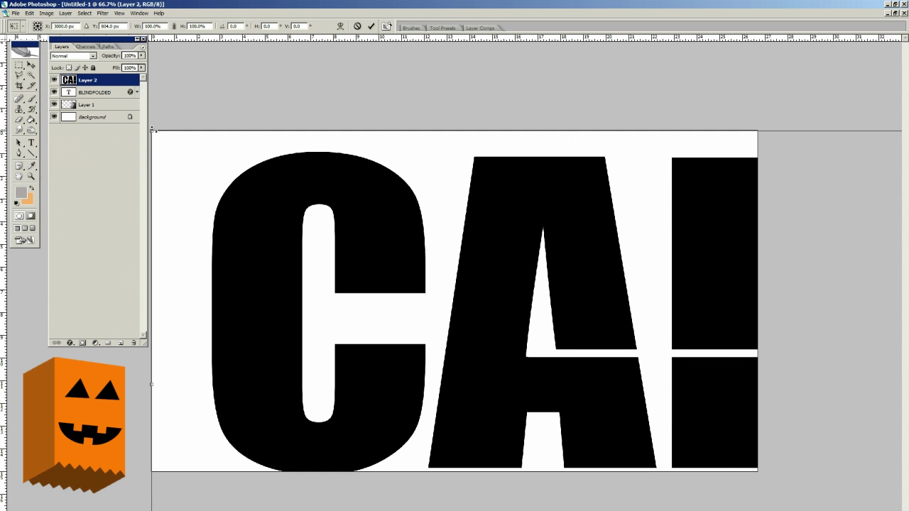
pyautogui.moveTo(151, 131); pyautogui.dragTo(549, 371)
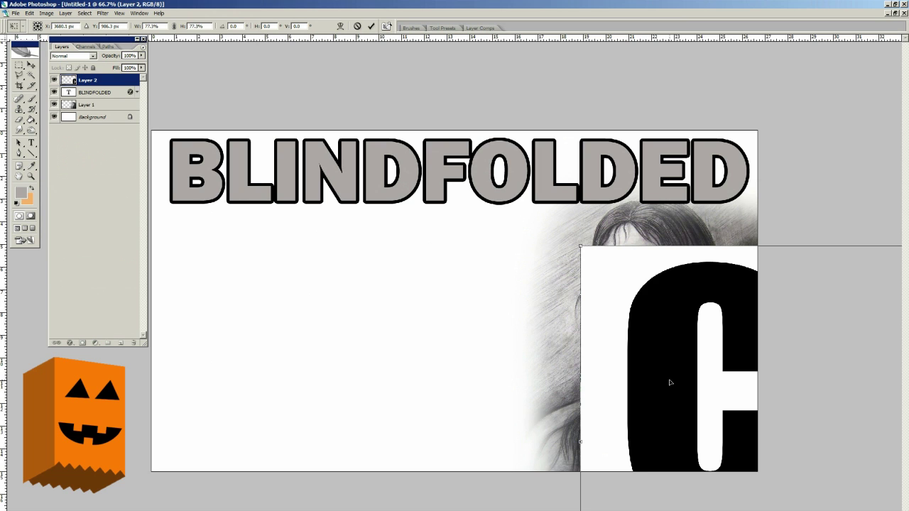
pyautogui.moveTo(669, 383); pyautogui.dragTo(242, 254)
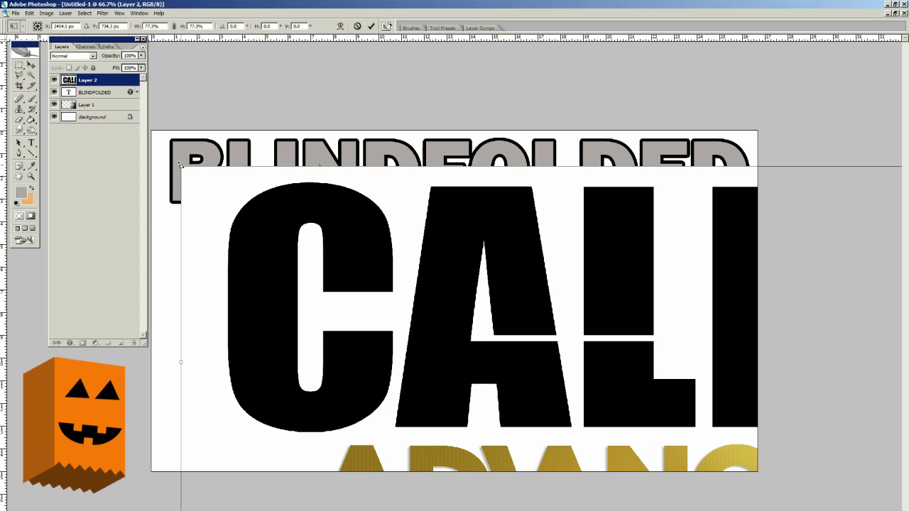
pyautogui.moveTo(180, 164); pyautogui.dragTo(708, 492)
pyautogui.moveTo(852, 415); pyautogui.dragTo(257, 293)
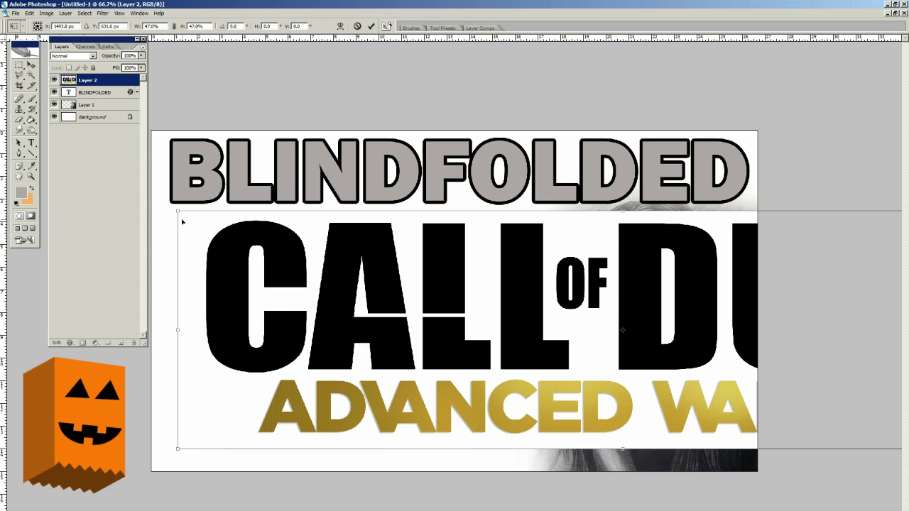
pyautogui.moveTo(176, 207); pyautogui.dragTo(625, 372)
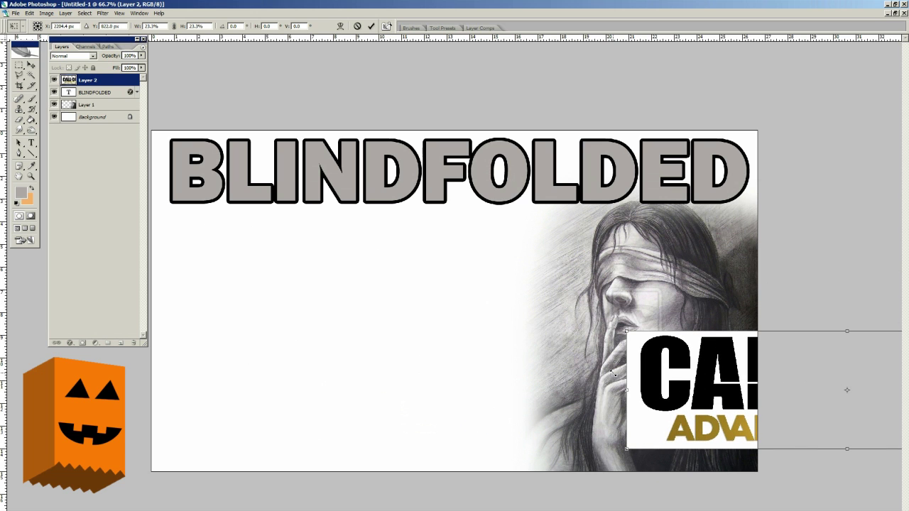
# Fine-tune the logo to 23.3% and place it directly beneath the BLINDFOLDED title.
pyautogui.moveTo(681, 380); pyautogui.dragTo(565, 357)
pyautogui.moveTo(210, 304); pyautogui.dragTo(222, 276)
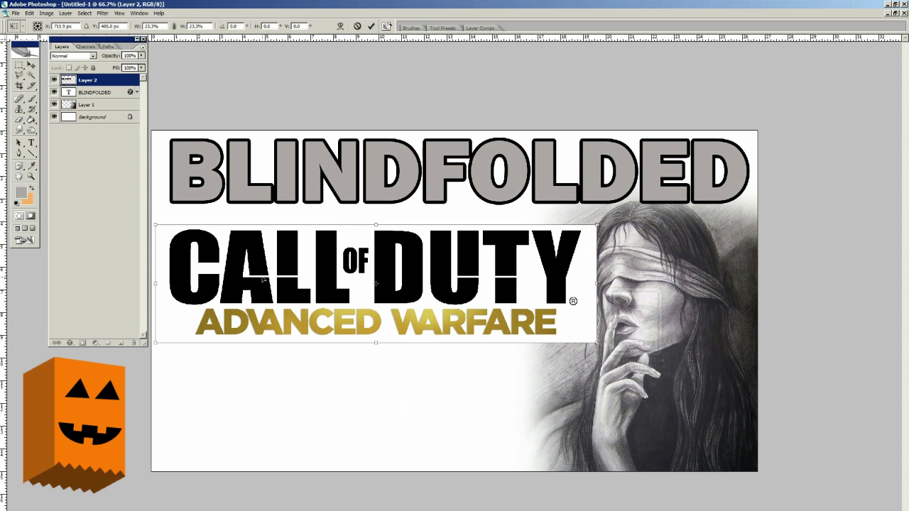
pyautogui.moveTo(318, 284); pyautogui.dragTo(314, 257)
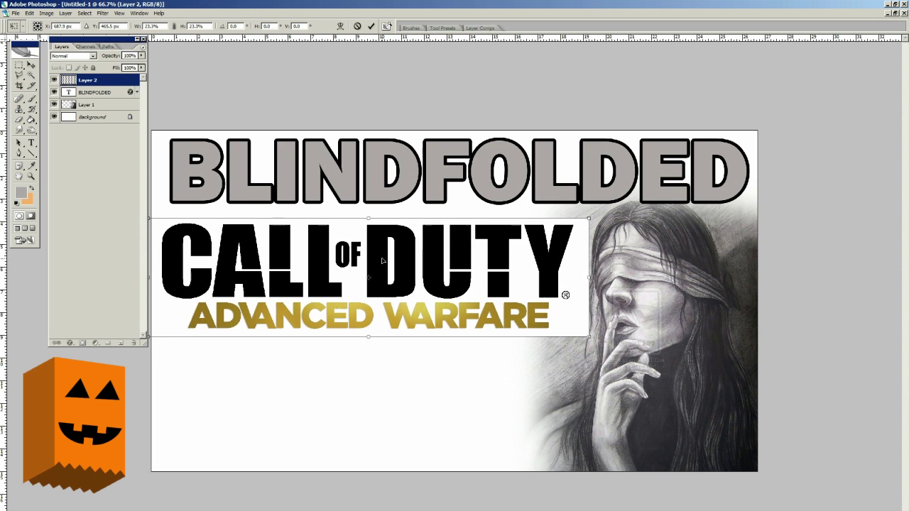
pyautogui.hotkey('shift', 'Left')
pyautogui.press('Up')
pyautogui.press('Up')
pyautogui.press('Up')
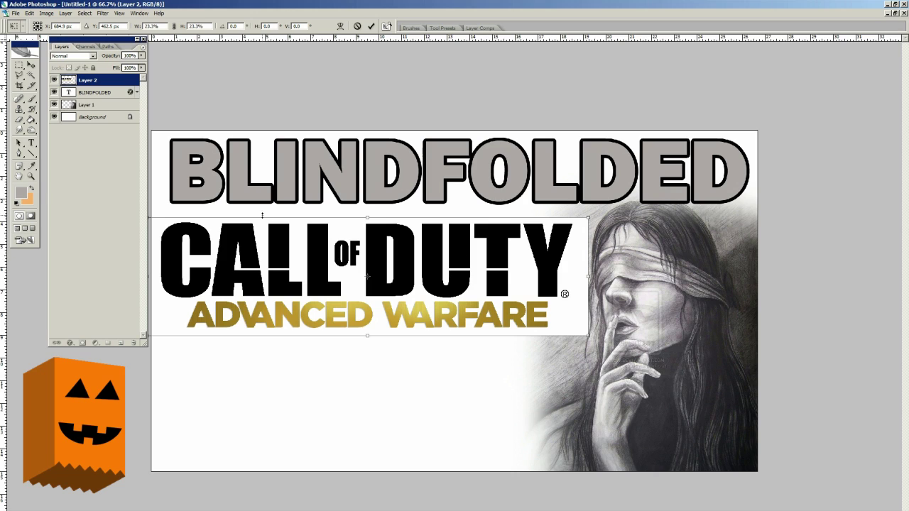
pyautogui.press('Return')
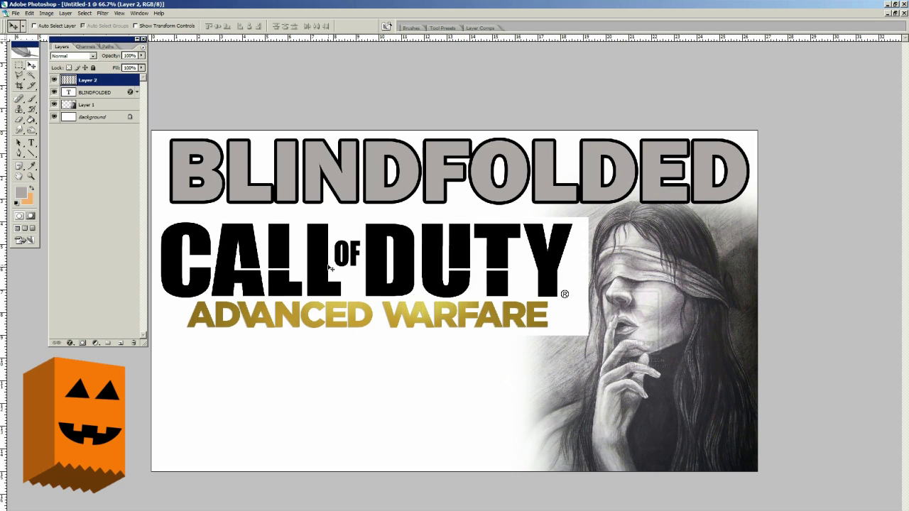
# Remove the logo's white background using a Magic Wand selection, then deselect.
pyautogui.click(32, 75)
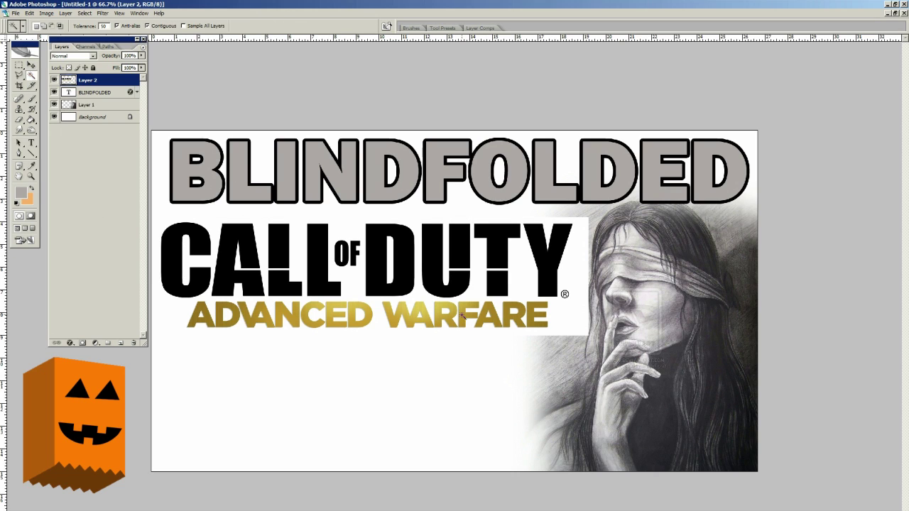
pyautogui.click(575, 327)
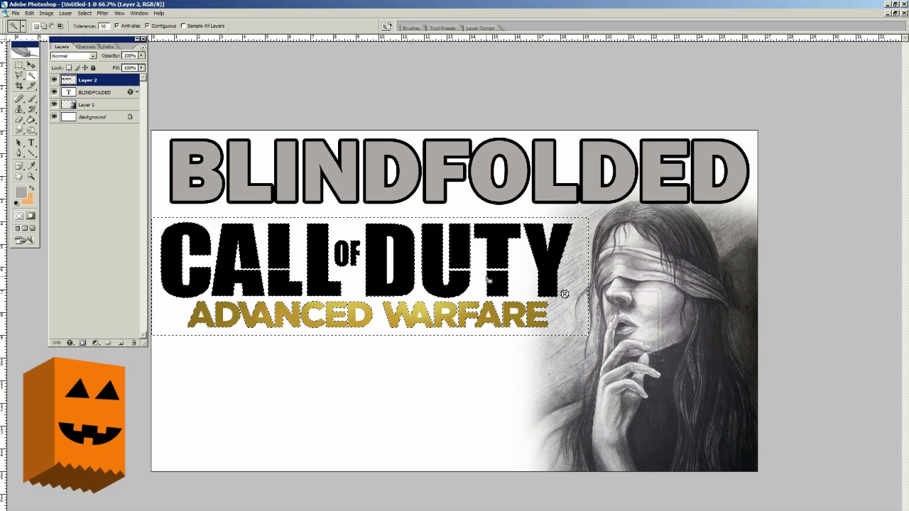
pyautogui.click(93, 13)
pyautogui.click(98, 32)
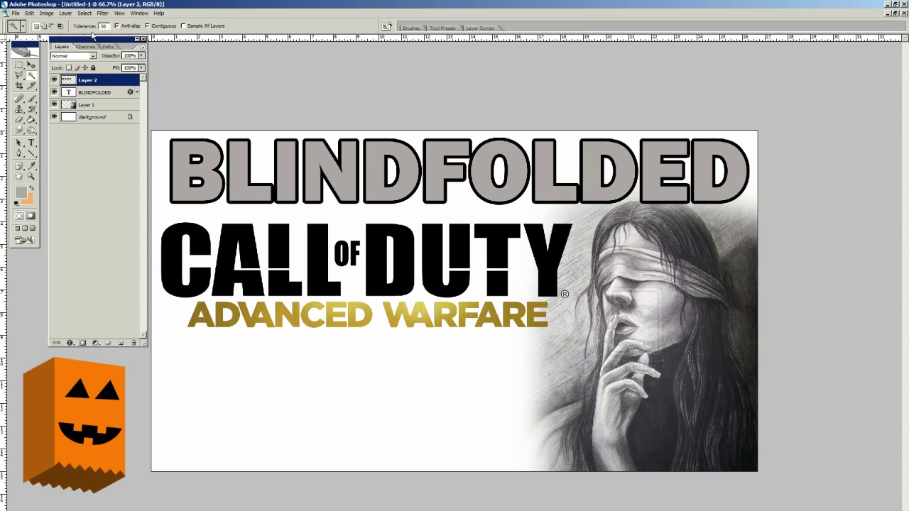
pyautogui.click(117, 93)
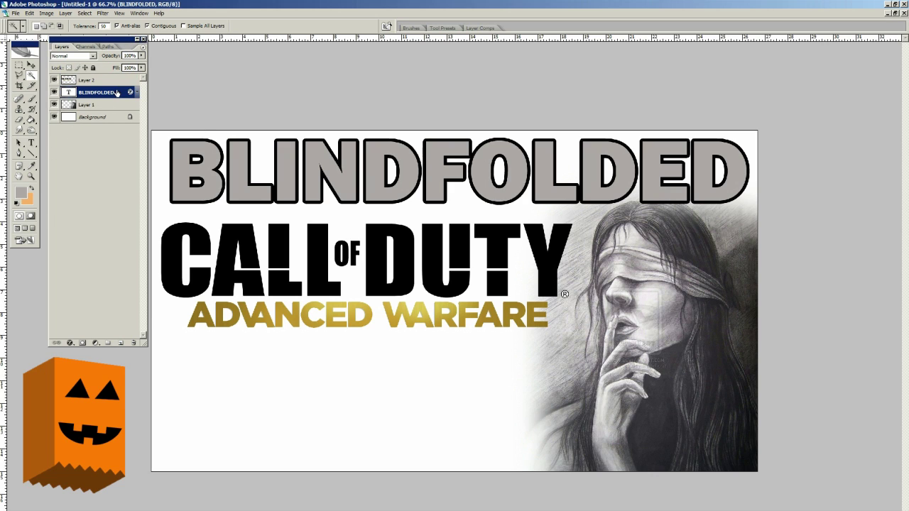
# Duplicate the BLINDFOLDED layer as 'kills' and move the copy down to the lower left.
pyautogui.rightClick(117, 93)
pyautogui.click(128, 117)
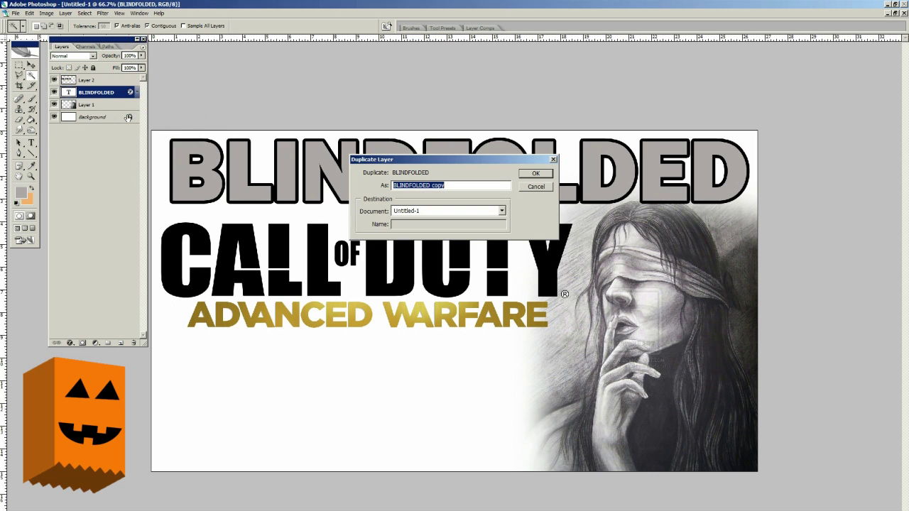
pyautogui.write('kills')
pyautogui.click(536, 173)
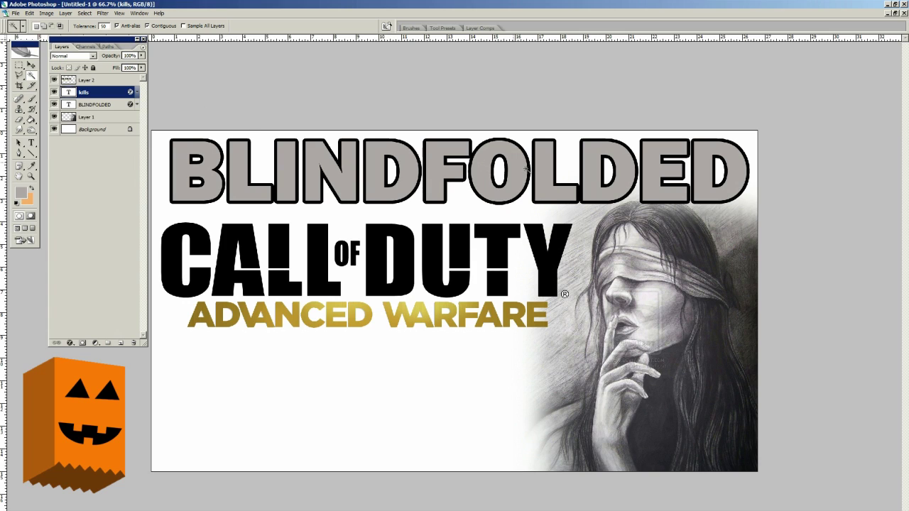
pyautogui.click(30, 66)
pyautogui.moveTo(245, 197); pyautogui.dragTo(242, 417)
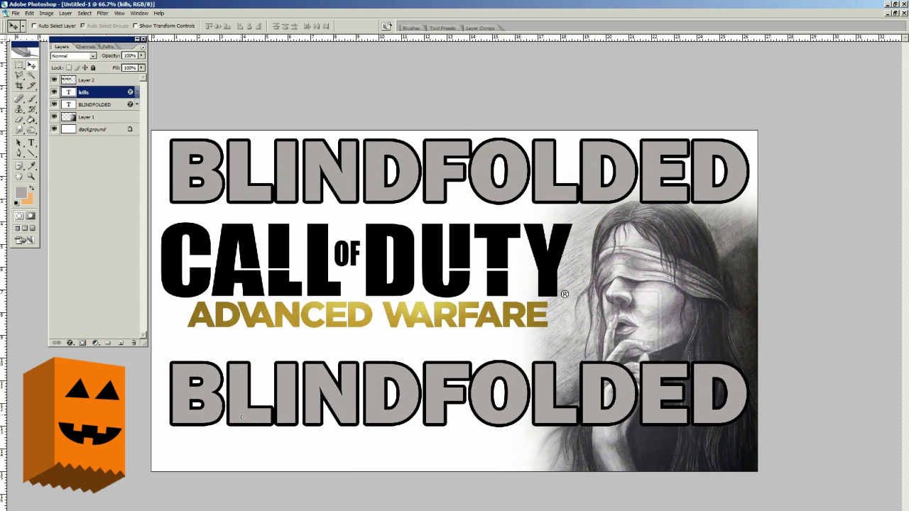
# Retype the copied text as '0K 54D' and set its size to 350 pt.
pyautogui.click(31, 143)
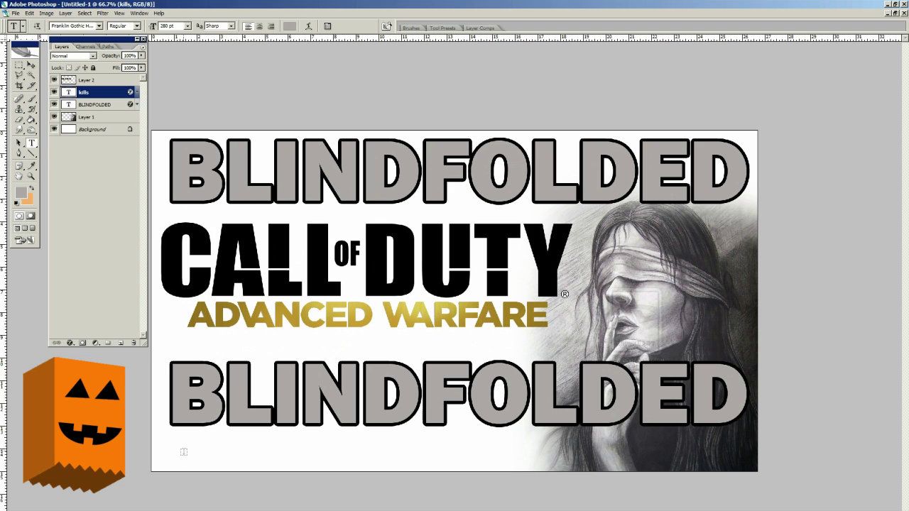
pyautogui.doubleClick(172, 426)
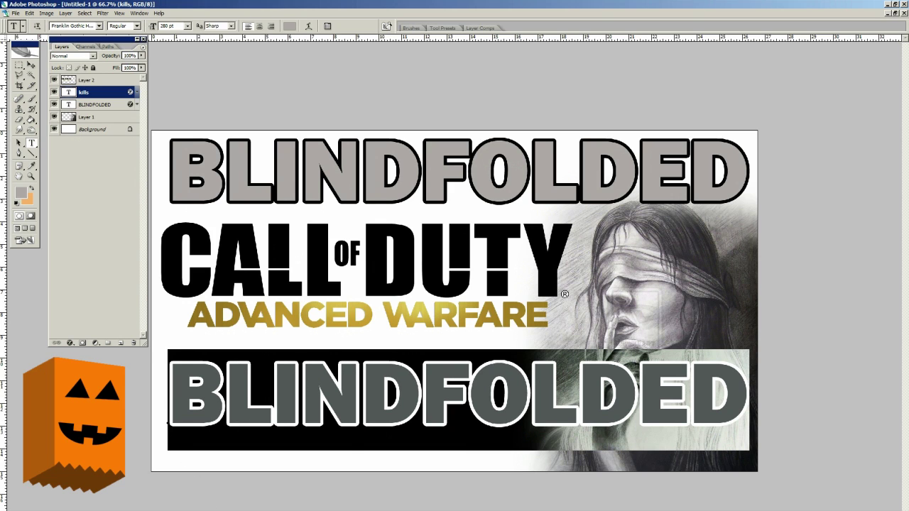
pyautogui.write('OK ')
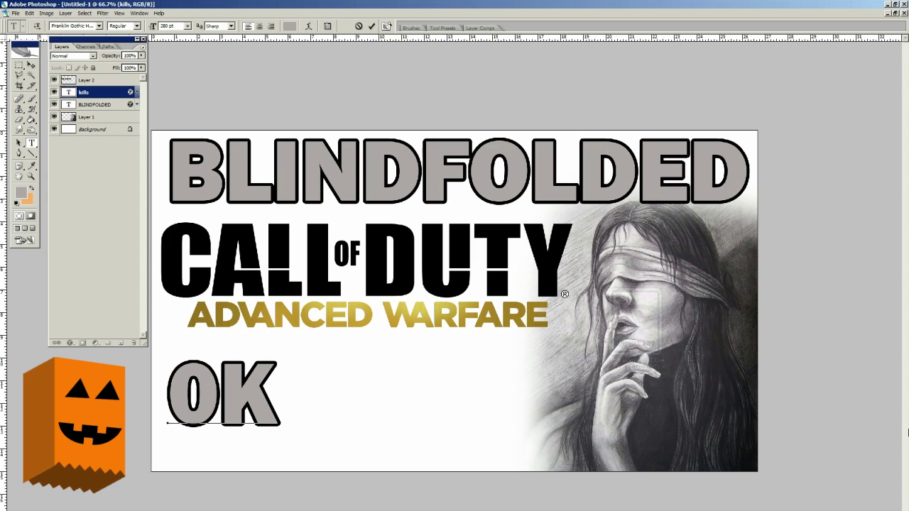
pyautogui.write('54')
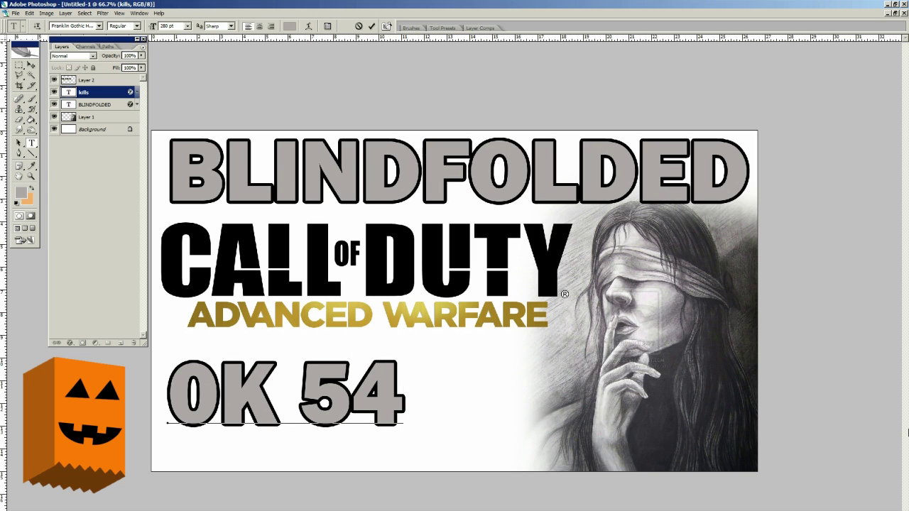
pyautogui.write('D')
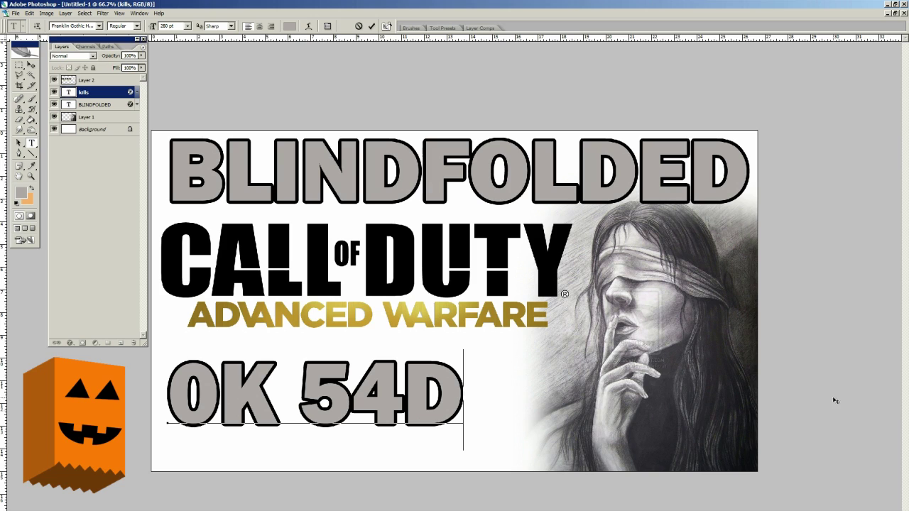
pyautogui.moveTo(464, 401); pyautogui.dragTo(148, 392)
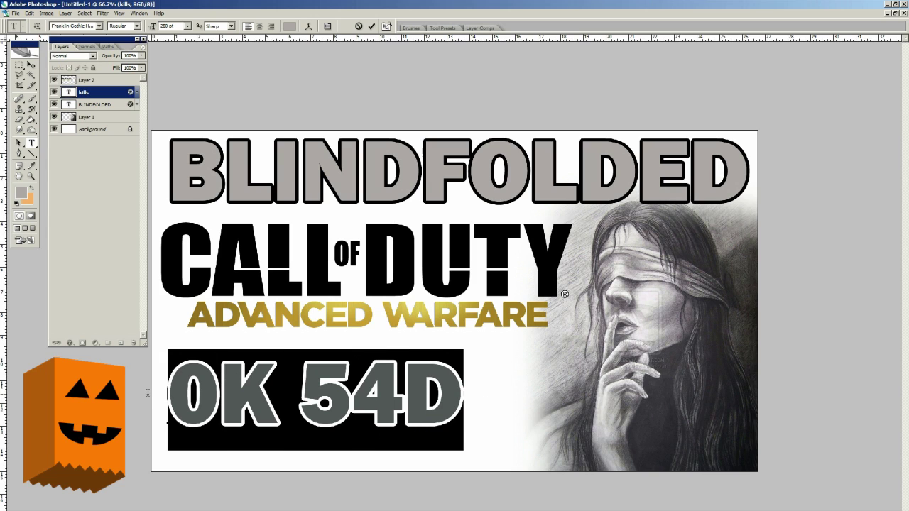
pyautogui.click(174, 25)
pyautogui.write('350')
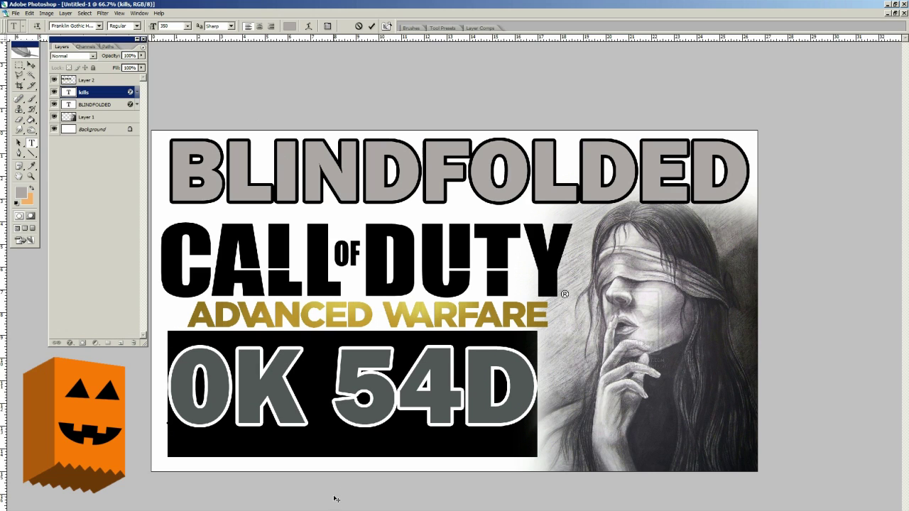
pyautogui.press('Return')
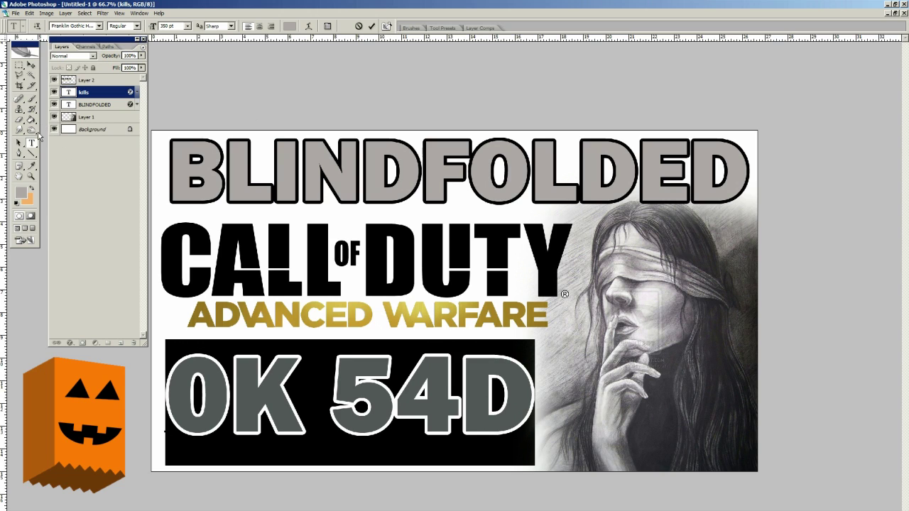
pyautogui.click(32, 65)
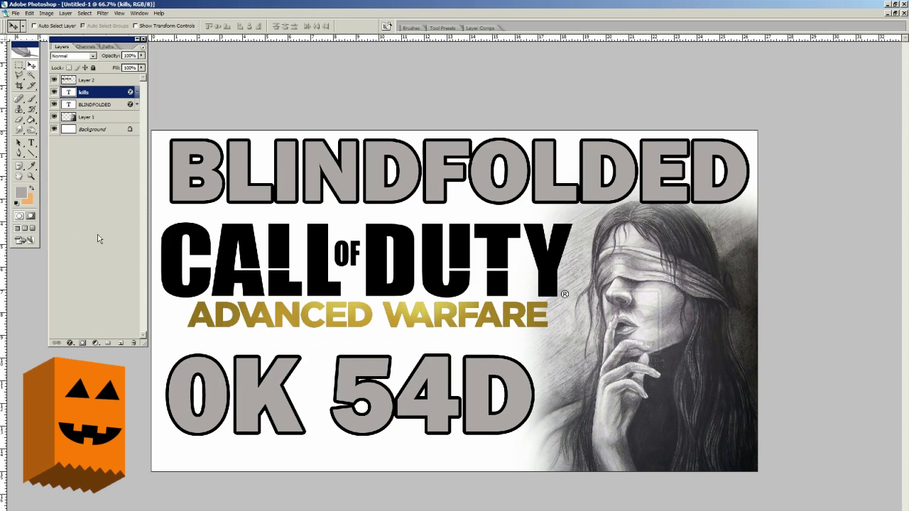
# Select the Background layer and set the foreground colour to dark grey.
pyautogui.click(117, 133)
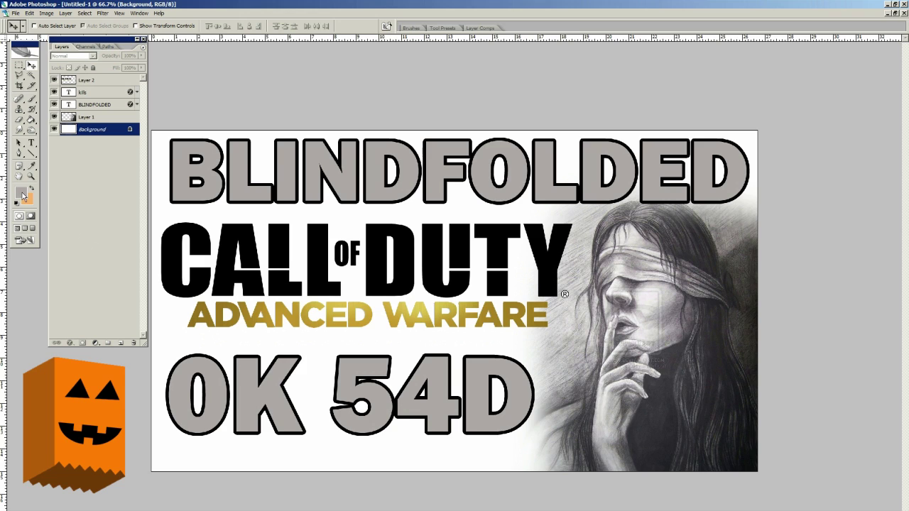
pyautogui.click(24, 197)
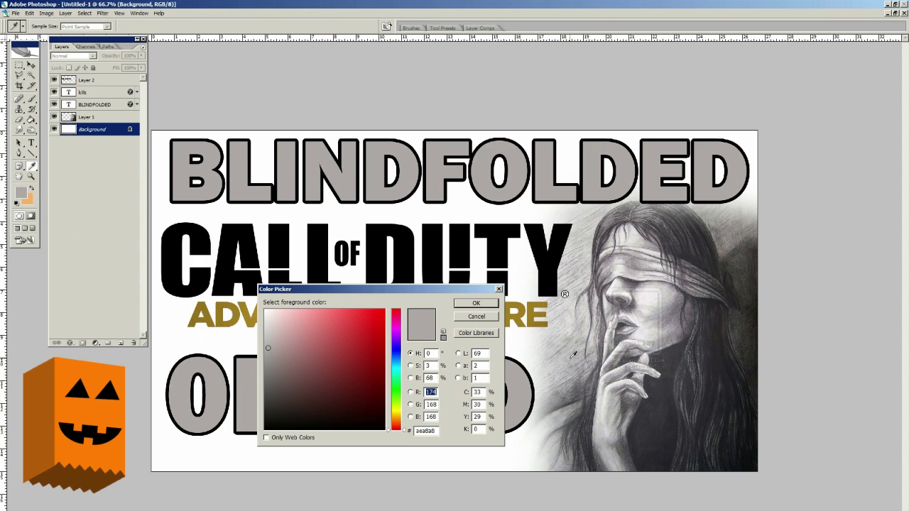
pyautogui.moveTo(572, 354)
pyautogui.mouseDown()
pyautogui.moveTo(586, 362)
pyautogui.moveTo(583, 384)
pyautogui.mouseUp()
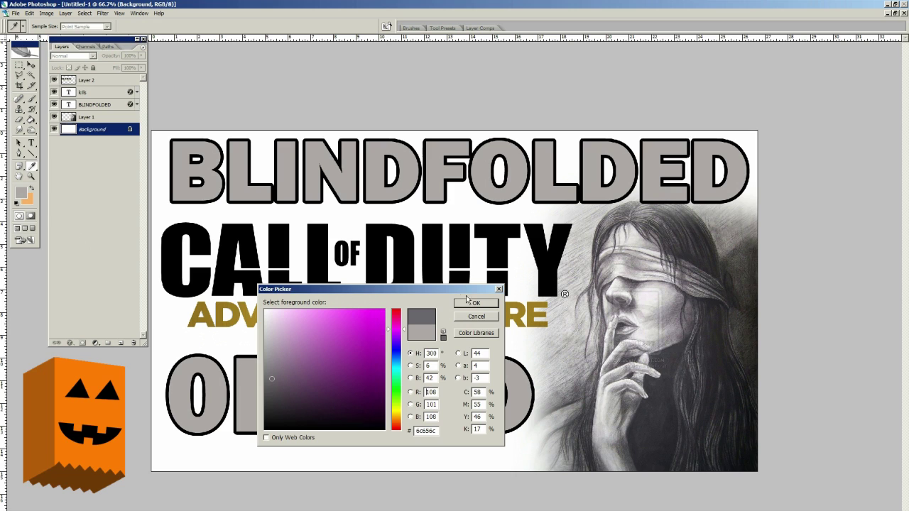
pyautogui.click(475, 306)
pyautogui.press('v')
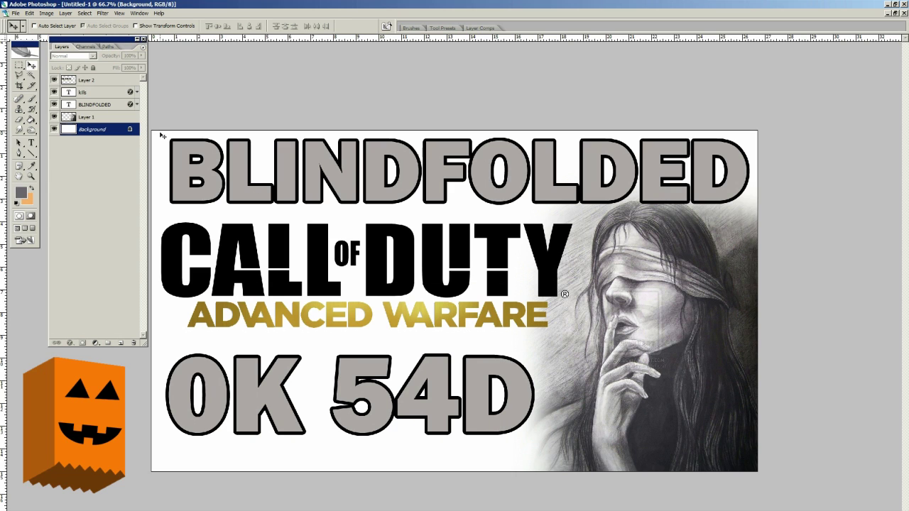
# Fill the white background with the dark grey using the Paint Bucket.
pyautogui.click(31, 120)
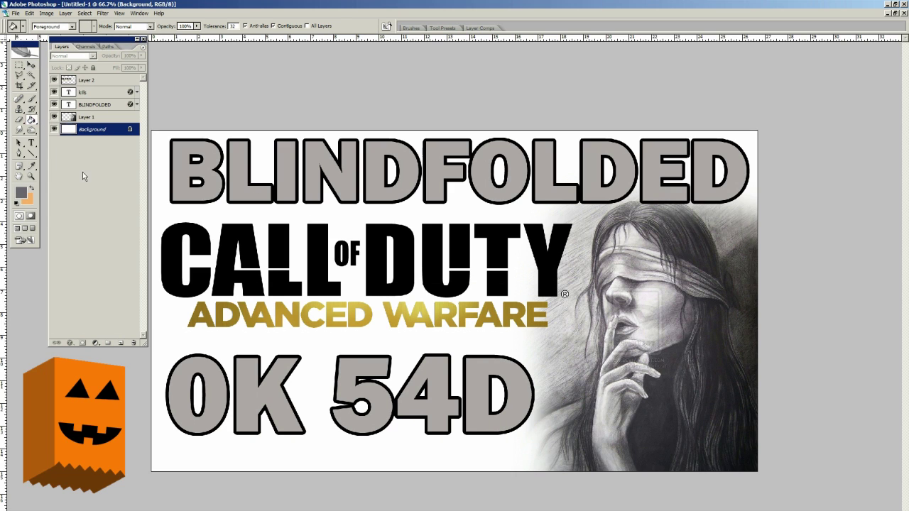
pyautogui.click(153, 187)
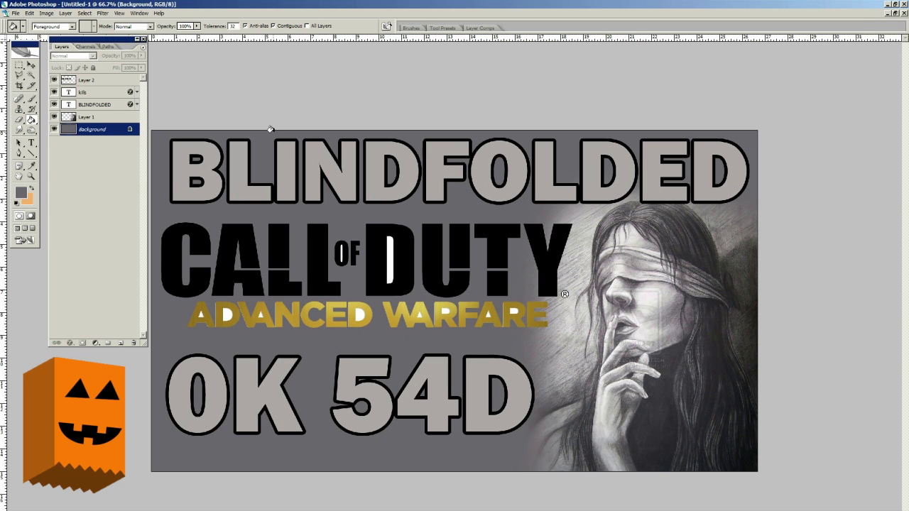
pyautogui.click(31, 65)
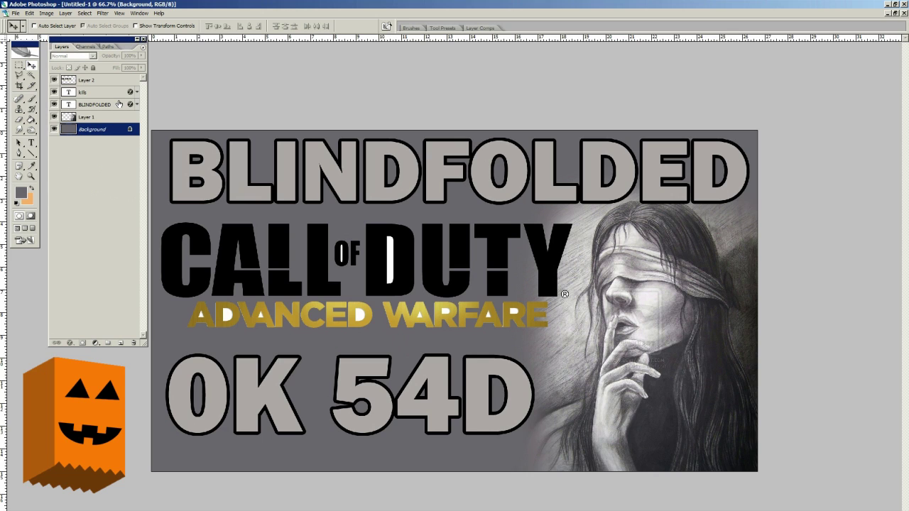
# Add an Outer Glow to BLINDFOLDED with Normal blending, 100% opacity and white colour.
pyautogui.doubleClick(119, 104)
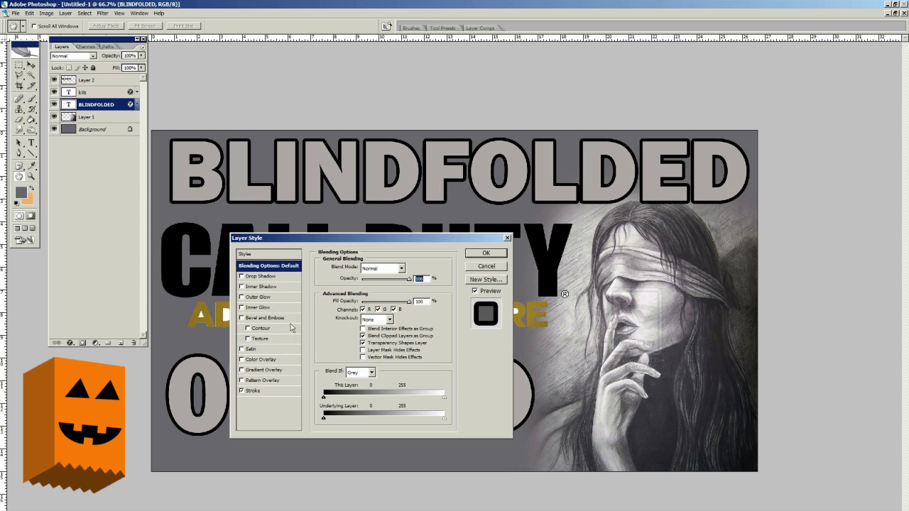
pyautogui.click(284, 298)
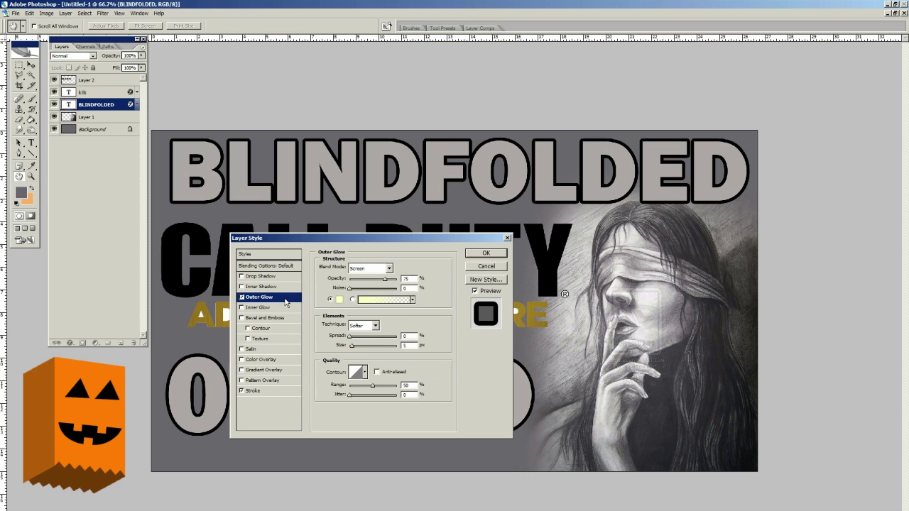
pyautogui.click(380, 268)
pyautogui.click(364, 265)
pyautogui.moveTo(383, 279); pyautogui.dragTo(397, 279)
pyautogui.click(339, 299)
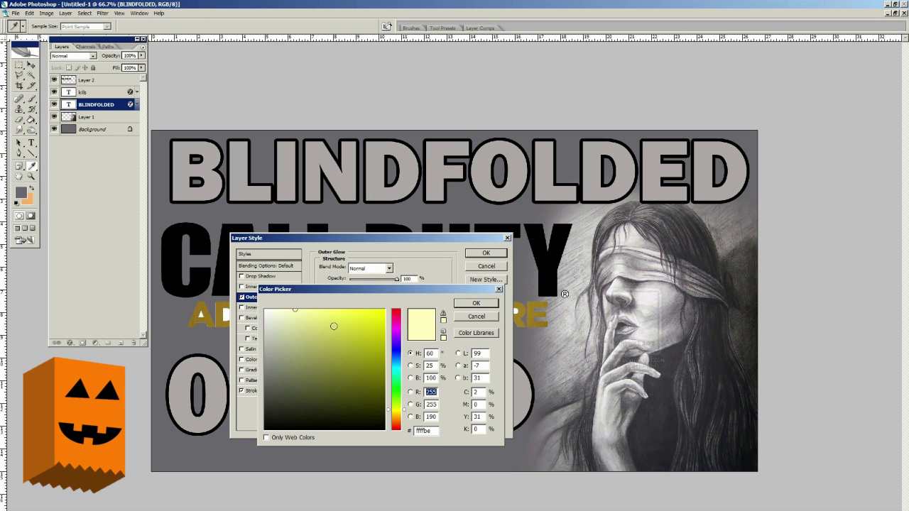
pyautogui.click(497, 305)
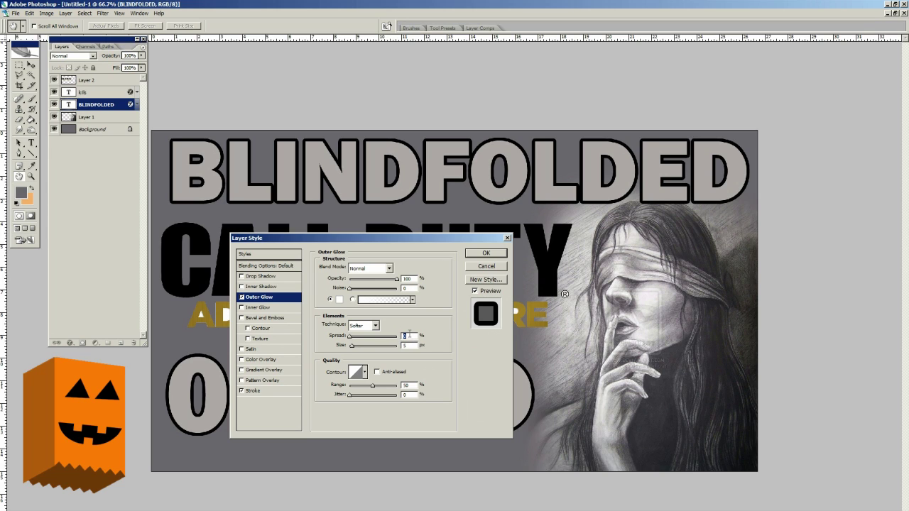
# Set the glow to spread 35 and size 55, apply it, and select Layer 2.
pyautogui.write('555')
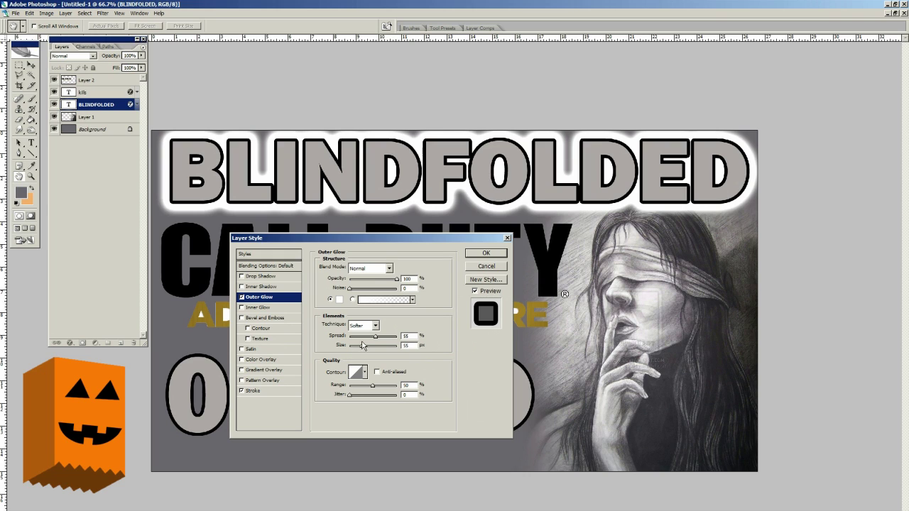
pyautogui.moveTo(375, 338); pyautogui.dragTo(366, 341)
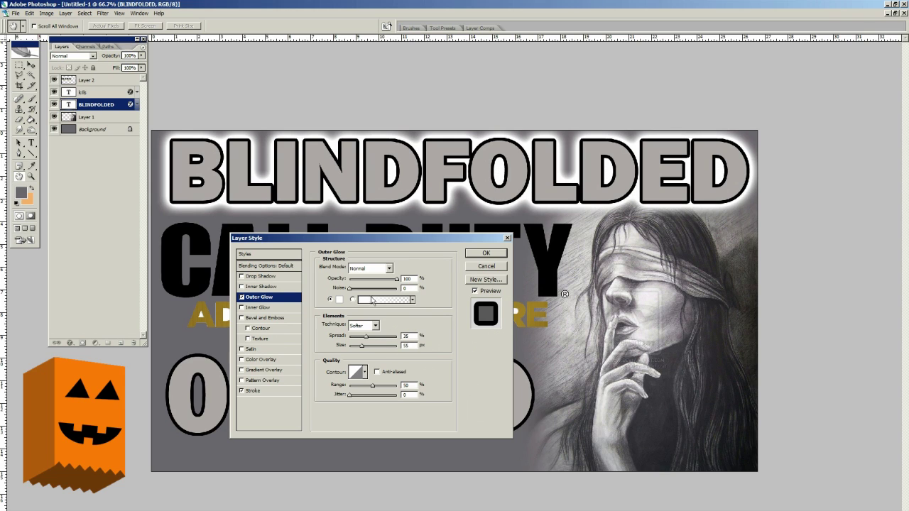
pyautogui.click(486, 253)
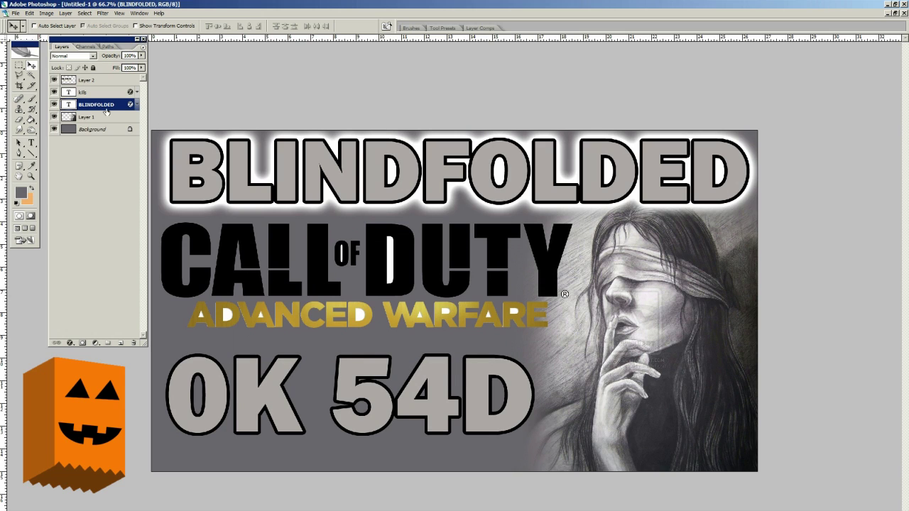
pyautogui.click(108, 83)
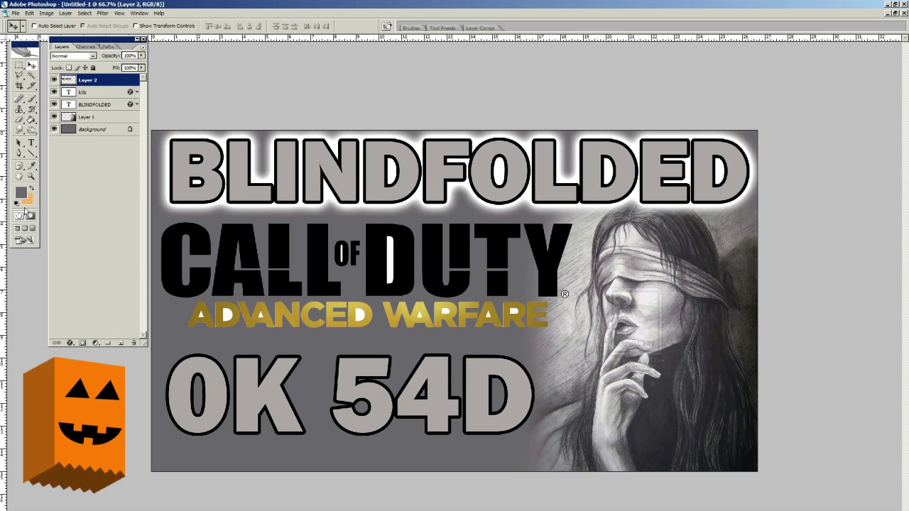
pyautogui.click(31, 75)
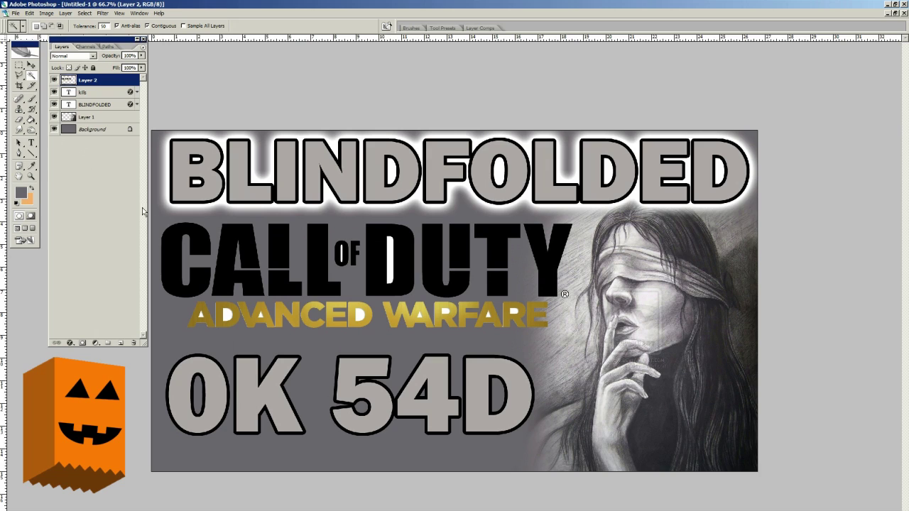
pyautogui.click(226, 315)
pyautogui.click(201, 316)
pyautogui.click(261, 316)
pyautogui.click(361, 316)
pyautogui.click(420, 314)
pyautogui.click(445, 314)
pyautogui.click(86, 13)
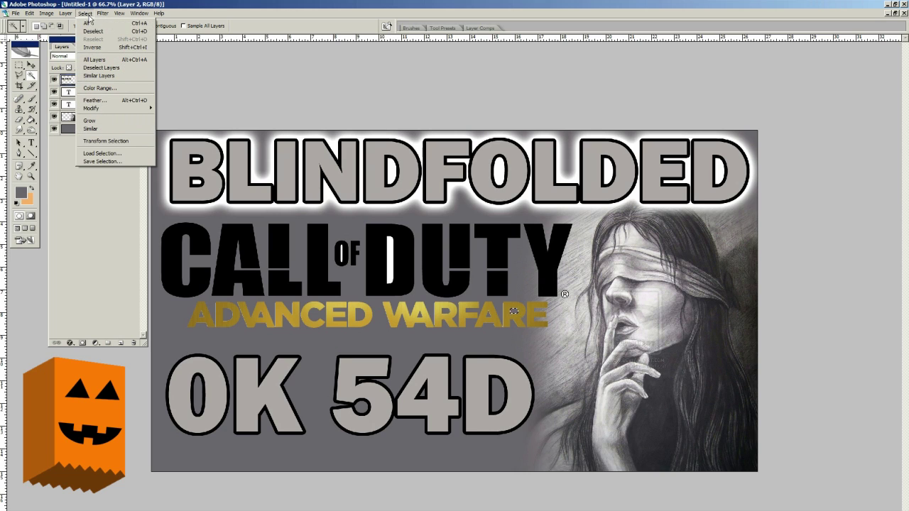
pyautogui.click(88, 31)
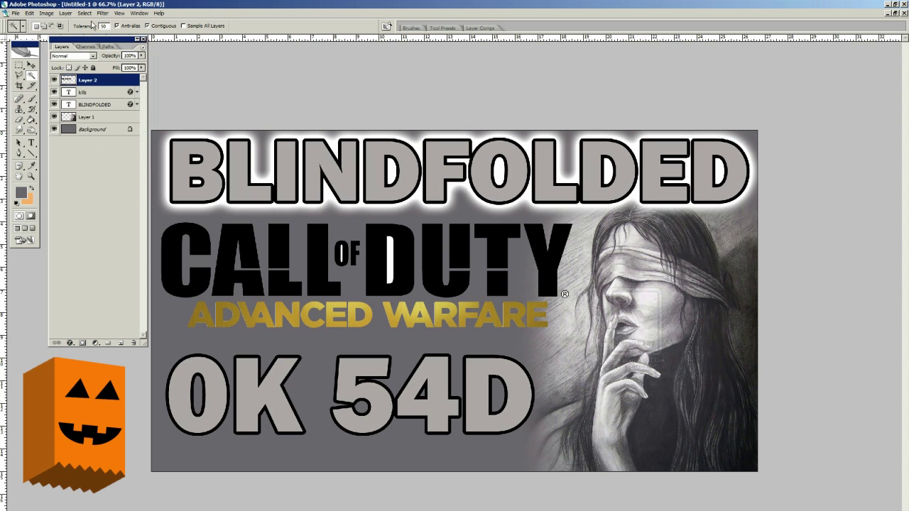
pyautogui.doubleClick(117, 82)
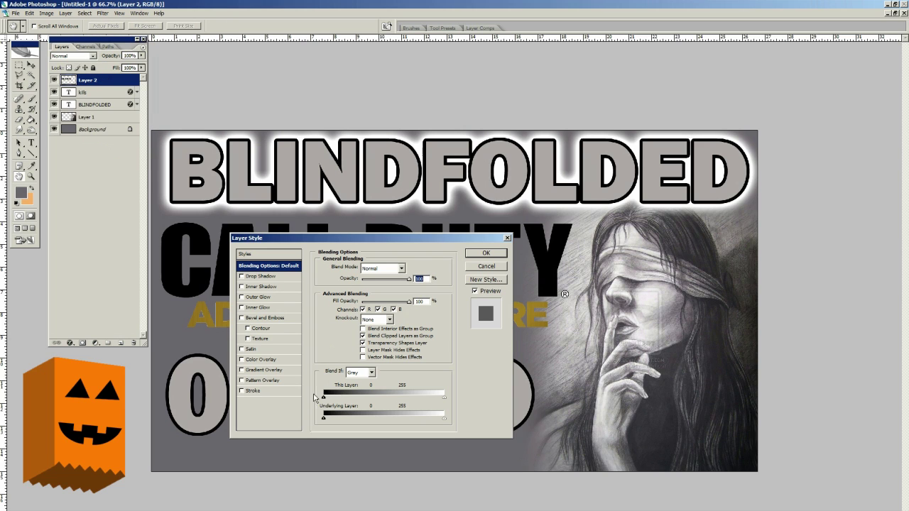
# Give the Call of Duty logo a 3 px outside stroke in dark grey #646464.
pyautogui.click(285, 393)
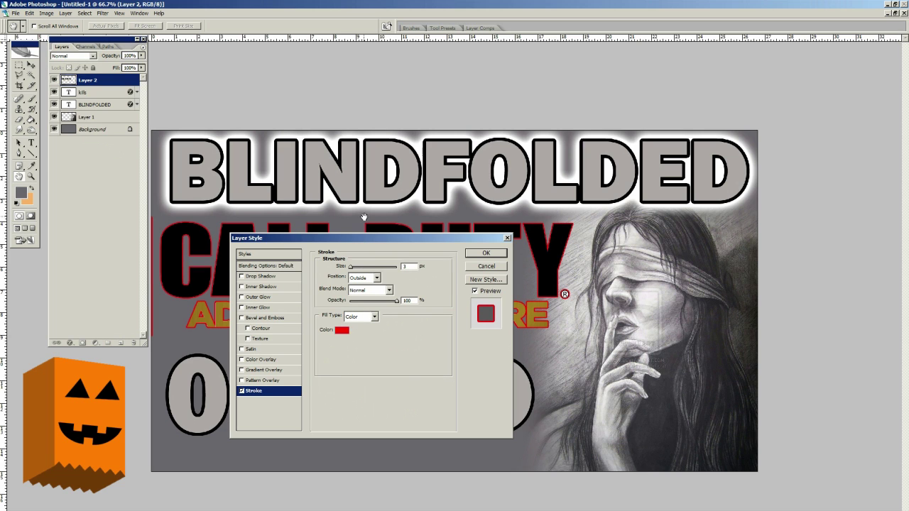
pyautogui.moveTo(362, 244)
pyautogui.mouseDown()
pyautogui.moveTo(662, 251)
pyautogui.moveTo(713, 178)
pyautogui.mouseUp()
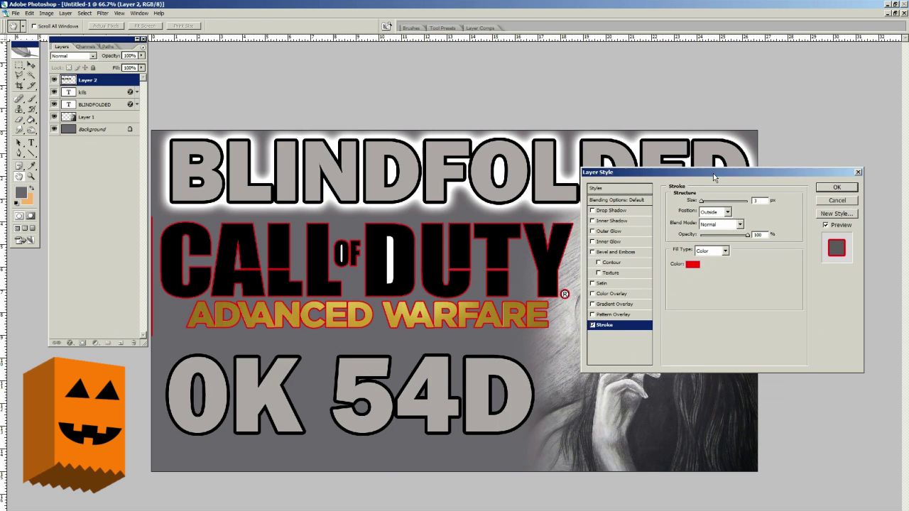
pyautogui.click(694, 265)
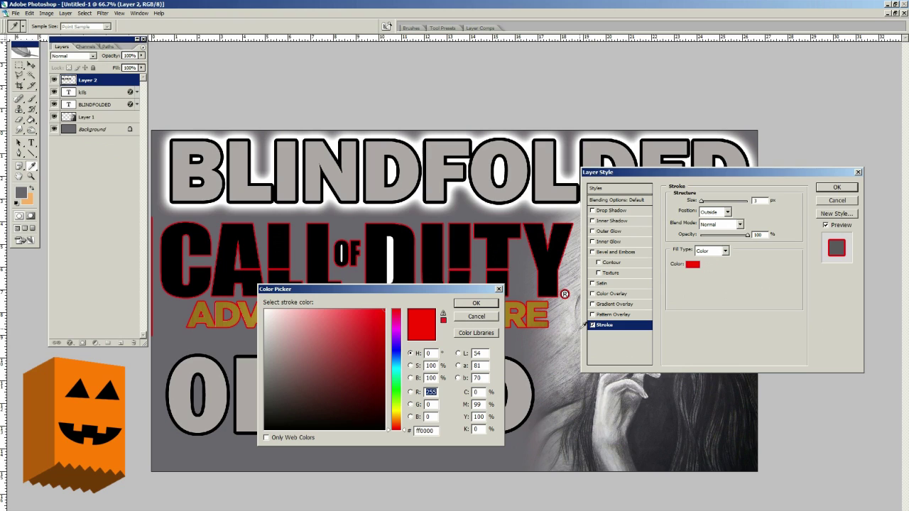
pyautogui.moveTo(574, 382); pyautogui.dragTo(571, 390)
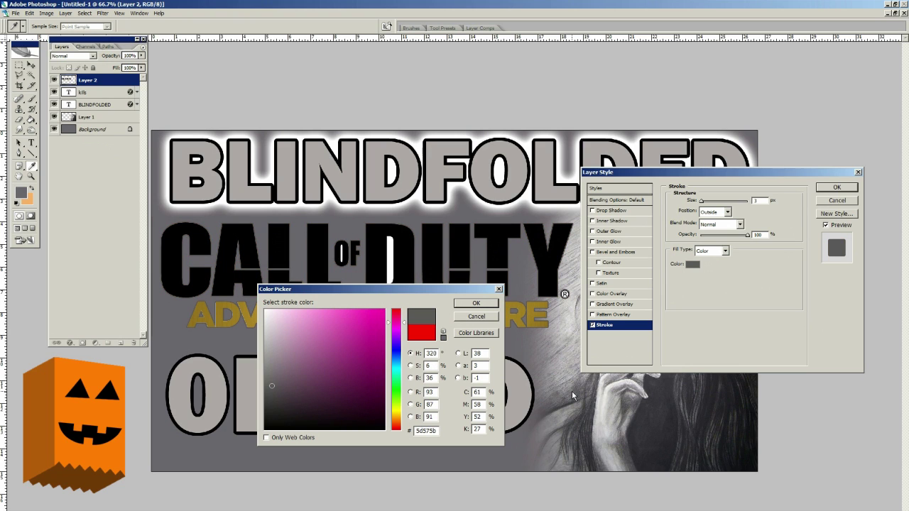
pyautogui.click(270, 400)
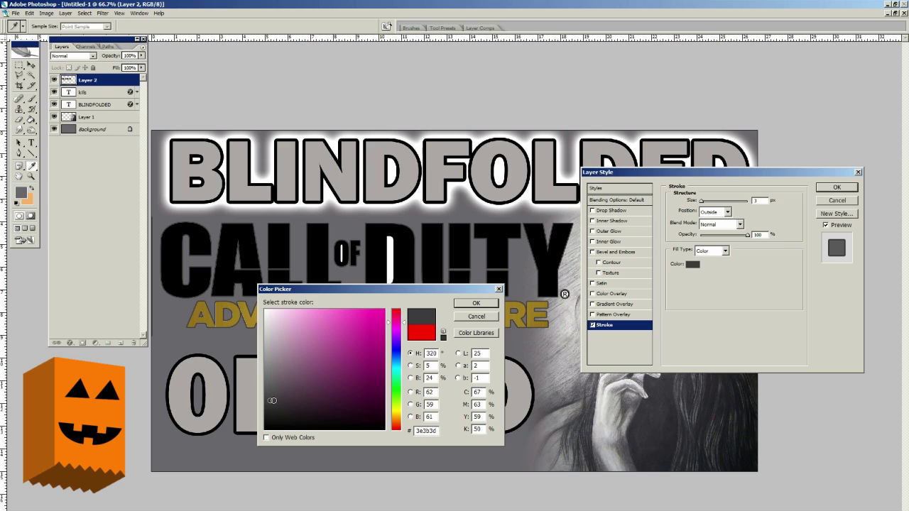
pyautogui.click(268, 367)
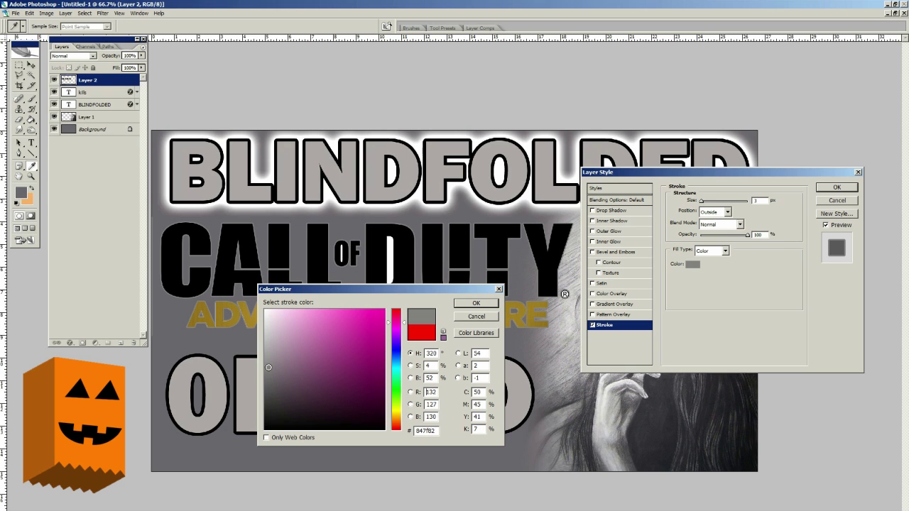
pyautogui.moveTo(270, 369); pyautogui.dragTo(264, 382)
pyautogui.click(468, 305)
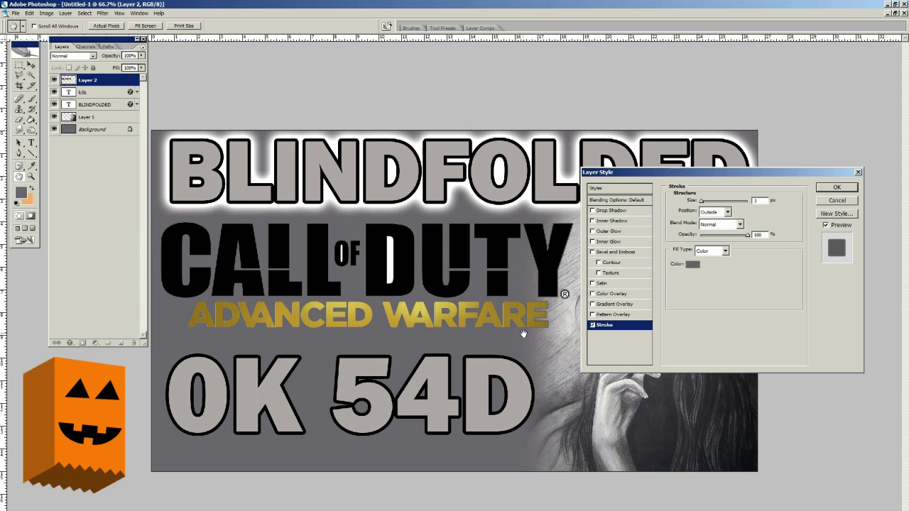
# Add an Outer Glow to the logo with Normal blending, 100% opacity and white colour.
pyautogui.click(618, 232)
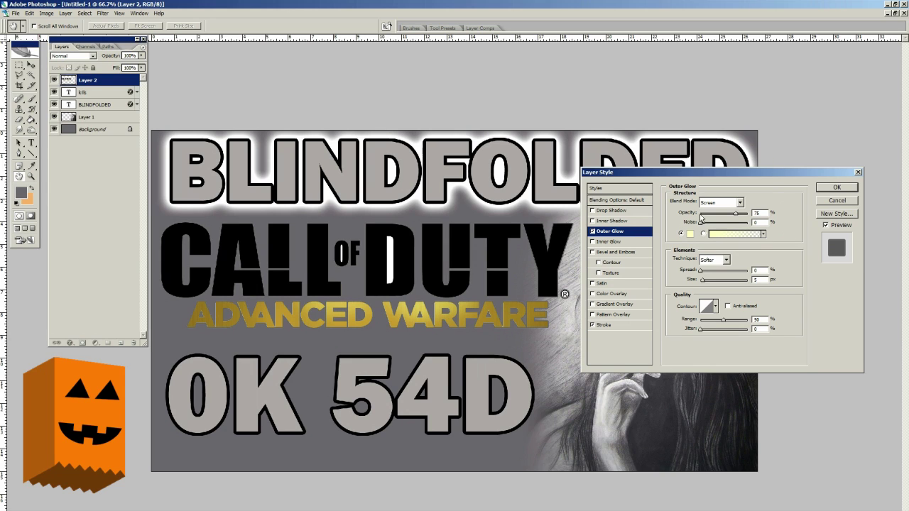
pyautogui.click(739, 204)
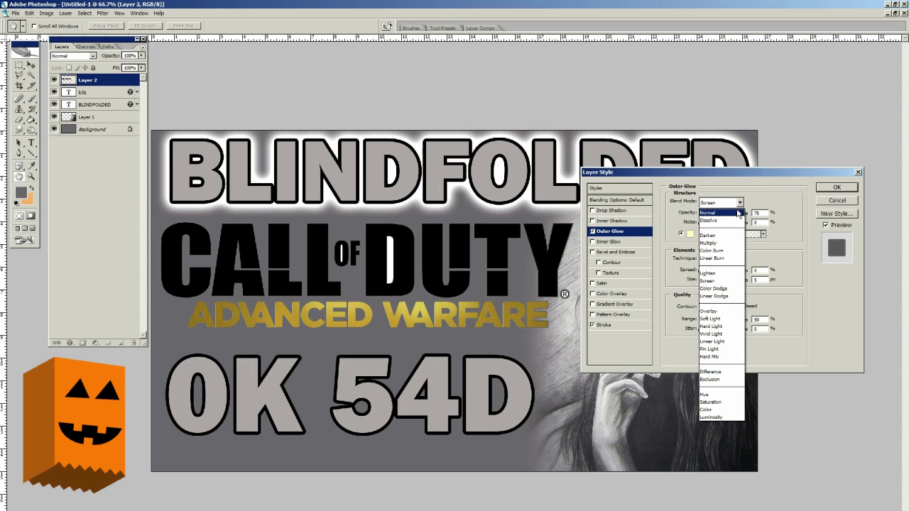
pyautogui.click(738, 210)
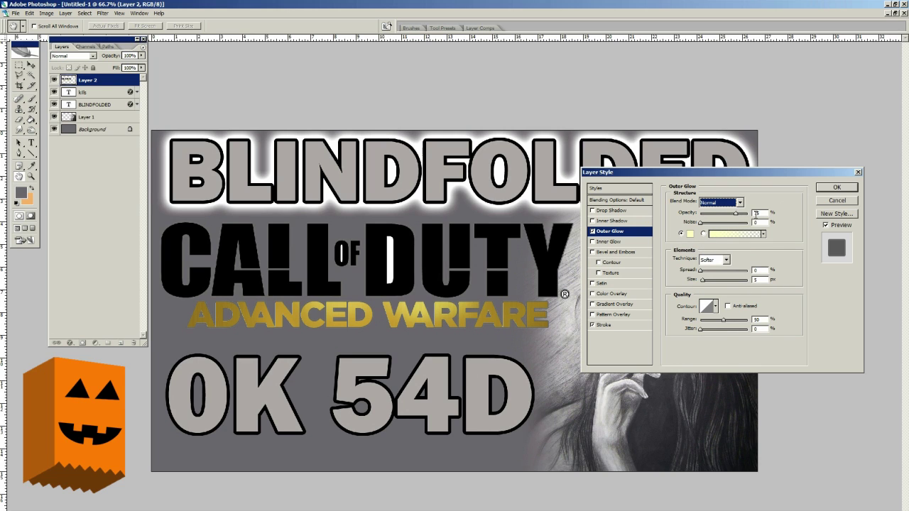
pyautogui.doubleClick(759, 213)
pyautogui.moveTo(737, 213); pyautogui.dragTo(748, 214)
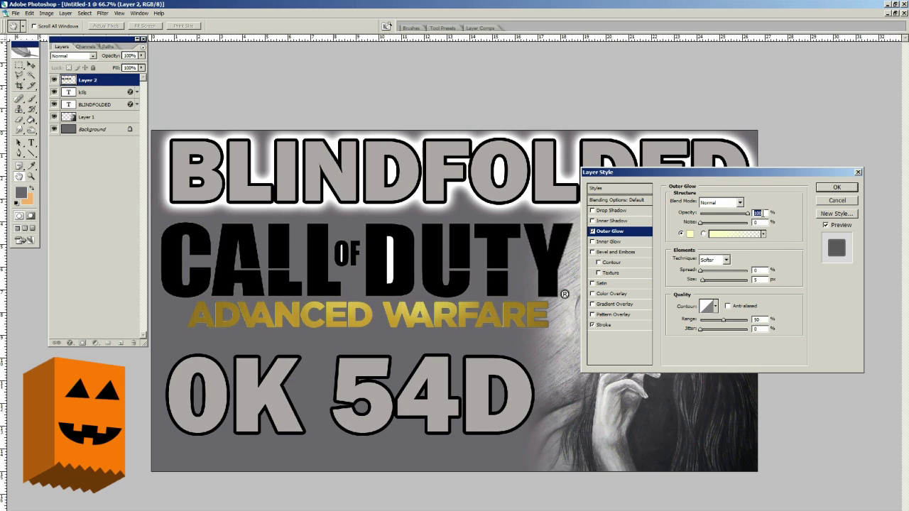
pyautogui.click(688, 234)
pyautogui.moveTo(362, 341); pyautogui.dragTo(231, 301)
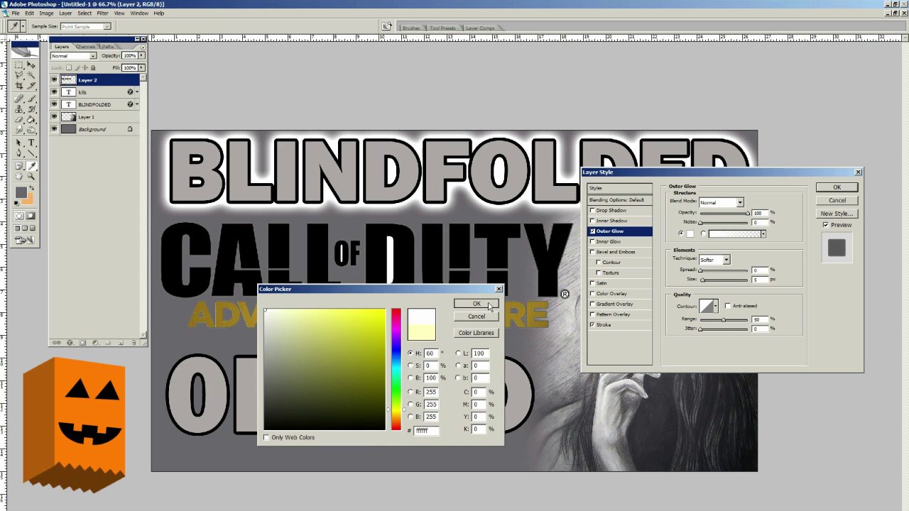
pyautogui.click(487, 304)
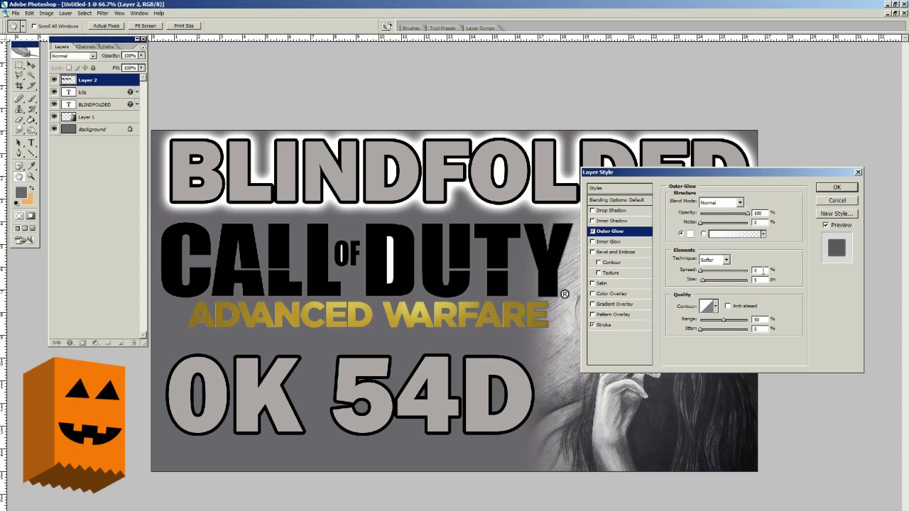
# Set the logo glow spread to 35% and size to 45 px, then apply it.
pyautogui.moveTo(701, 270); pyautogui.dragTo(716, 270)
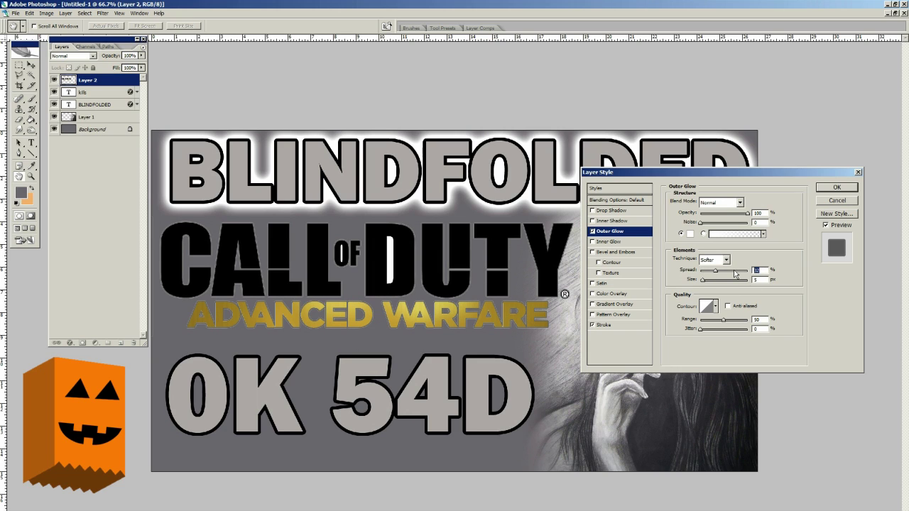
pyautogui.write('555')
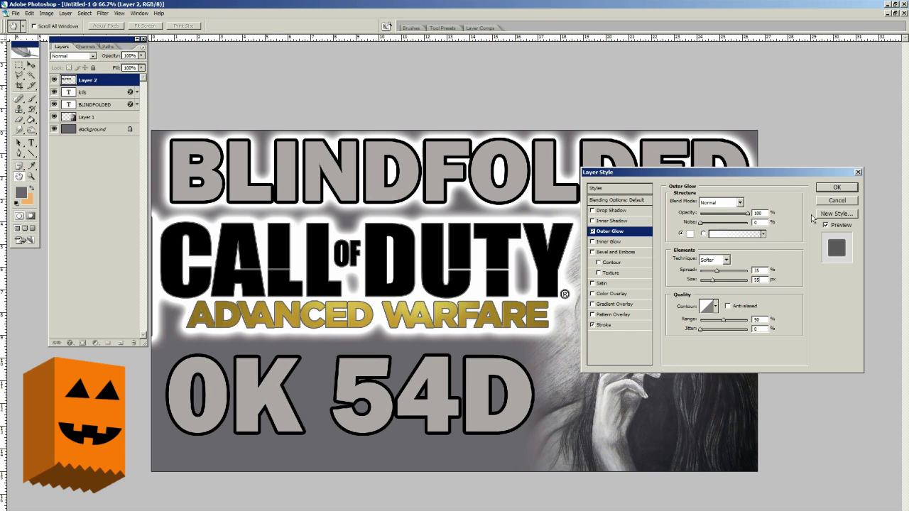
pyautogui.moveTo(800, 171); pyautogui.dragTo(818, 162)
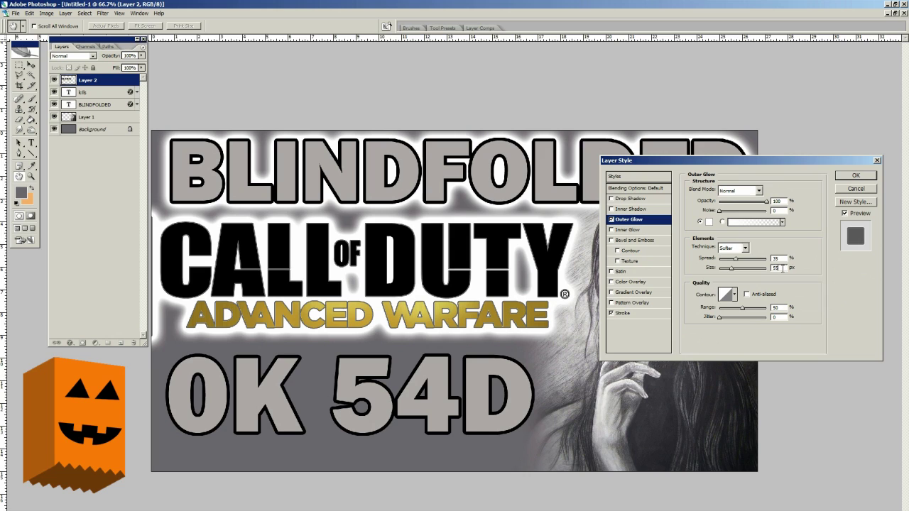
pyautogui.write('4')
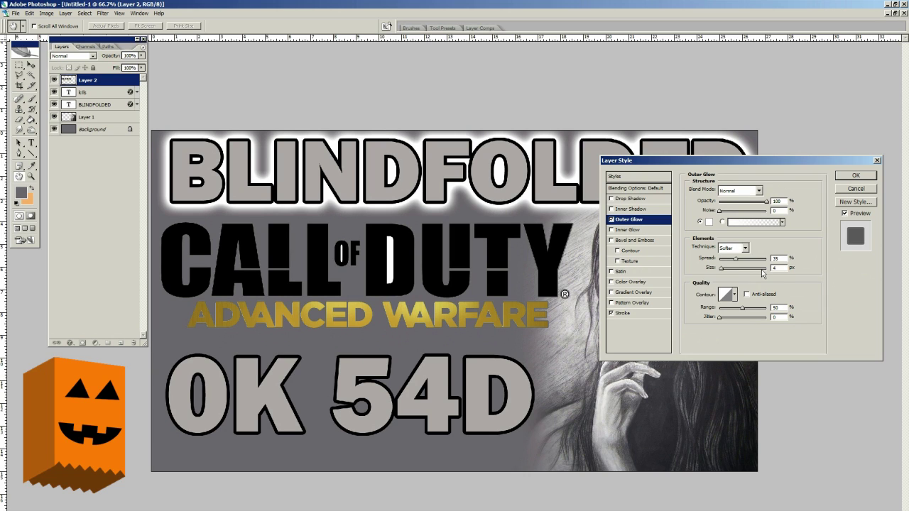
pyautogui.write('5')
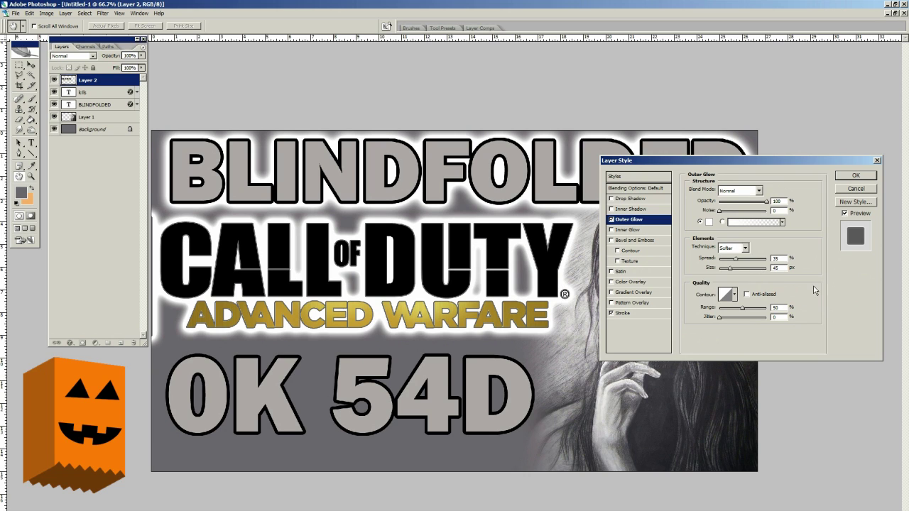
pyautogui.click(731, 269)
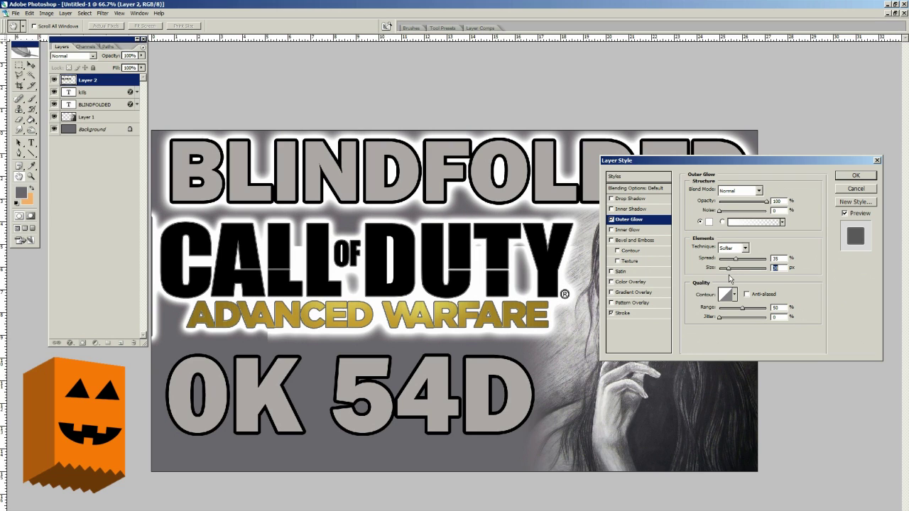
pyautogui.click(852, 178)
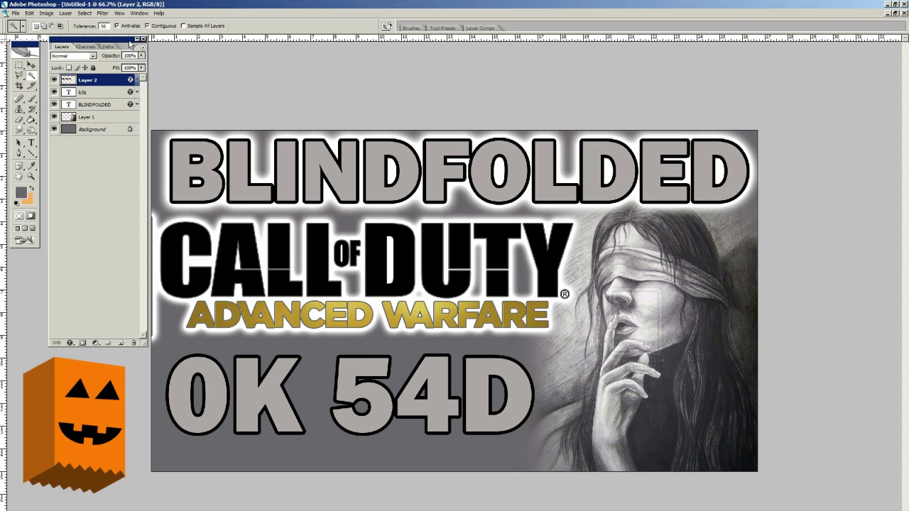
pyautogui.moveTo(129, 41); pyautogui.dragTo(100, 57)
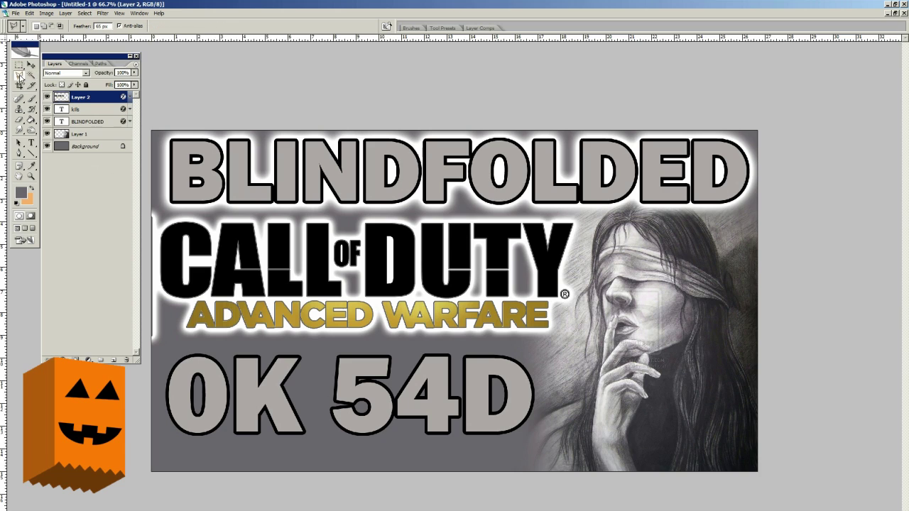
pyautogui.click(21, 75)
pyautogui.moveTo(110, 26); pyautogui.dragTo(73, 29)
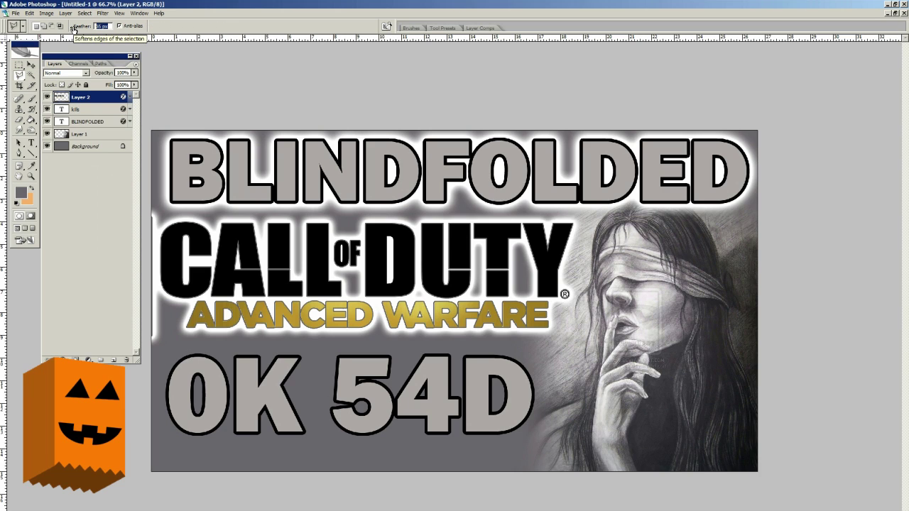
pyautogui.write('0')
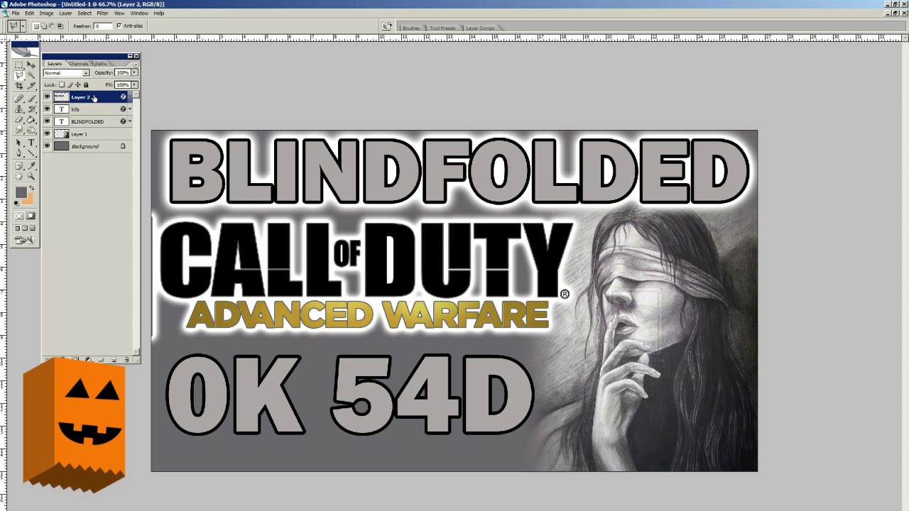
pyautogui.moveTo(145, 177)
pyautogui.mouseDown()
pyautogui.moveTo(156, 197)
pyautogui.moveTo(162, 352)
pyautogui.moveTo(127, 395)
pyautogui.mouseUp()
pyautogui.moveTo(110, 238)
pyautogui.mouseDown()
pyautogui.moveTo(91, 179)
pyautogui.moveTo(128, 125)
pyautogui.moveTo(162, 99)
pyautogui.moveTo(147, 176)
pyautogui.mouseUp()
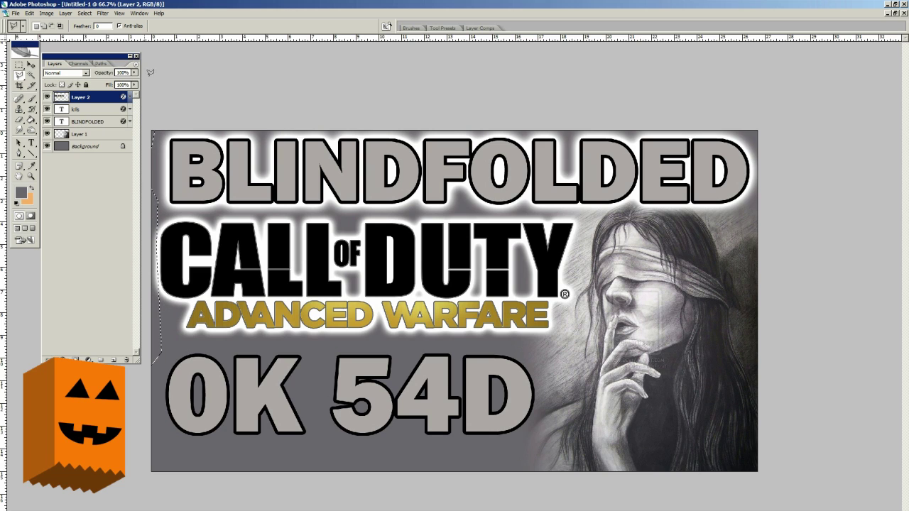
pyautogui.click(90, 13)
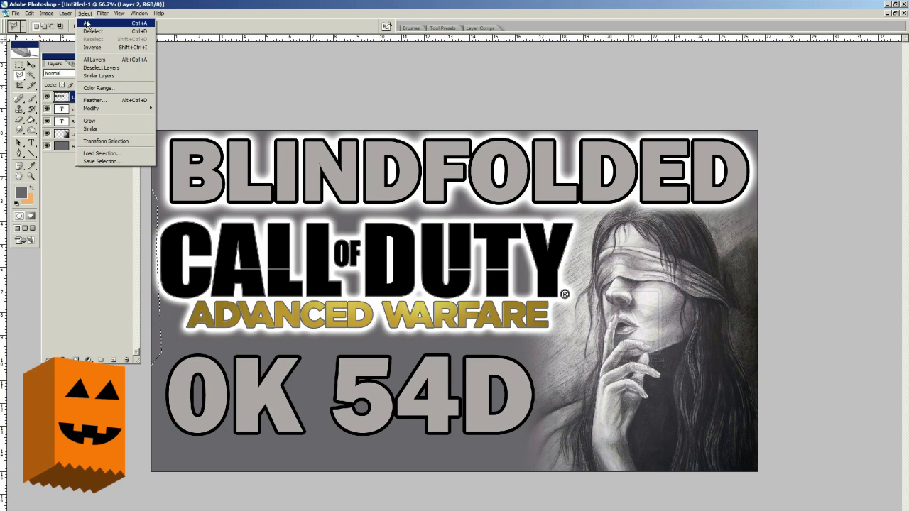
pyautogui.click(89, 34)
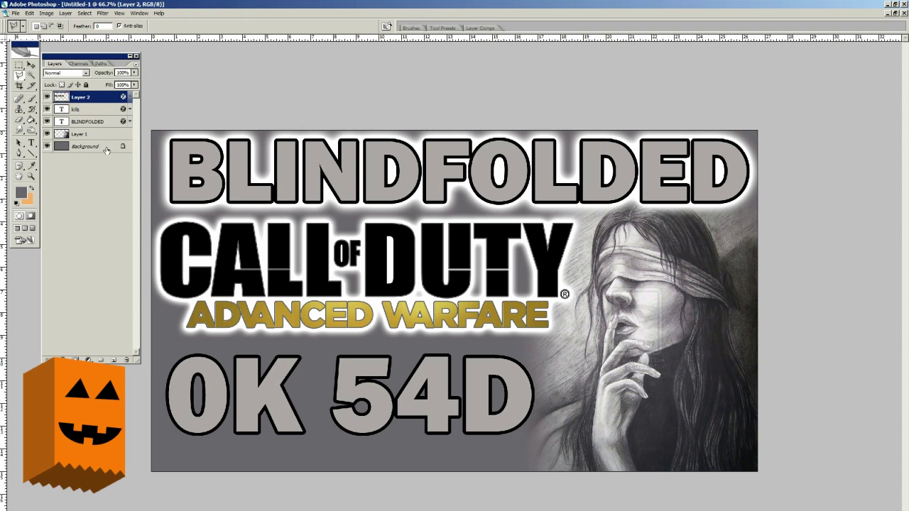
pyautogui.click(30, 65)
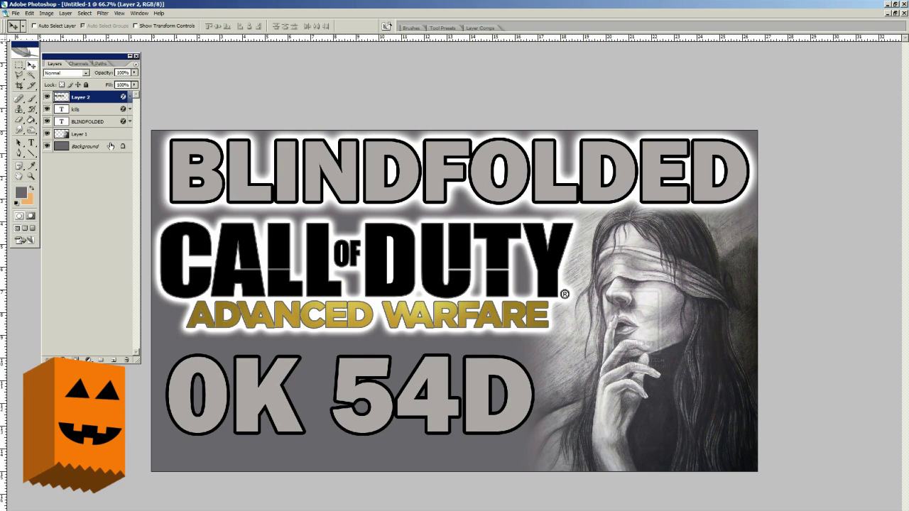
# Add an Outer Glow to the kills layer with Normal blending, 100% opacity and white colour.
pyautogui.click(108, 110)
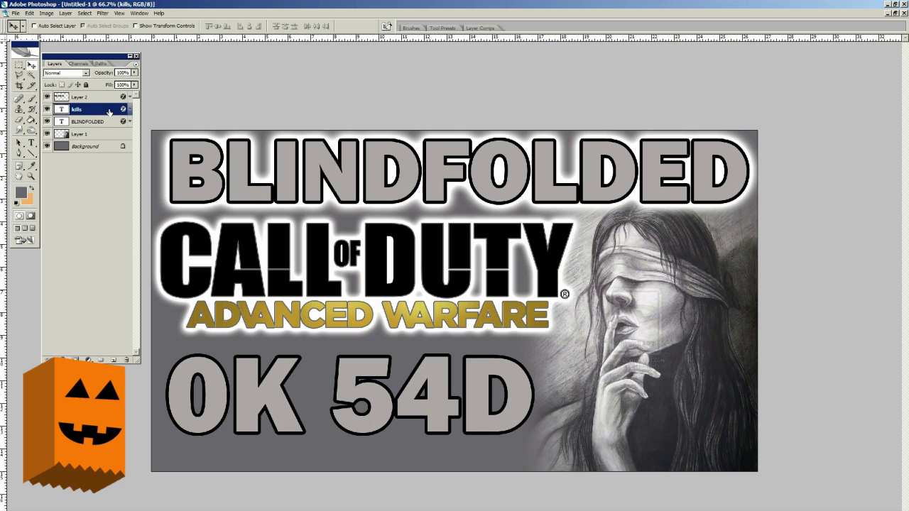
pyautogui.doubleClick(109, 112)
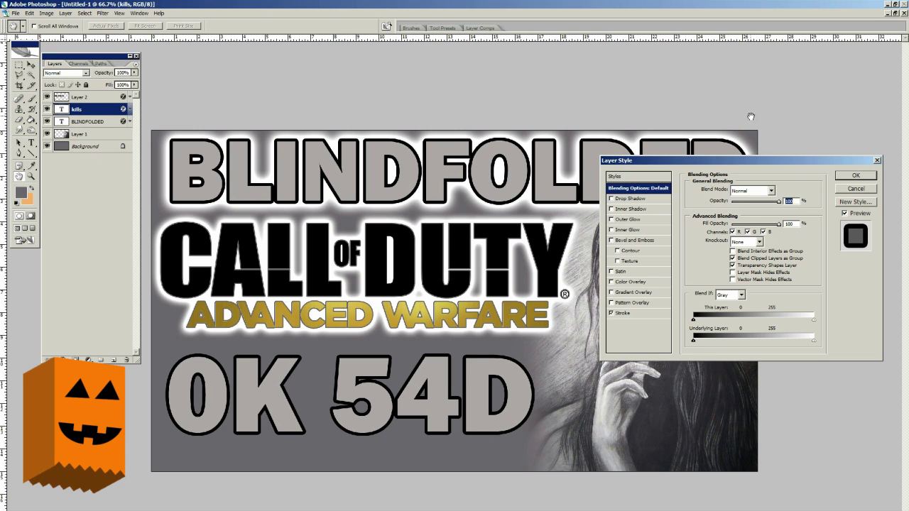
pyautogui.click(652, 221)
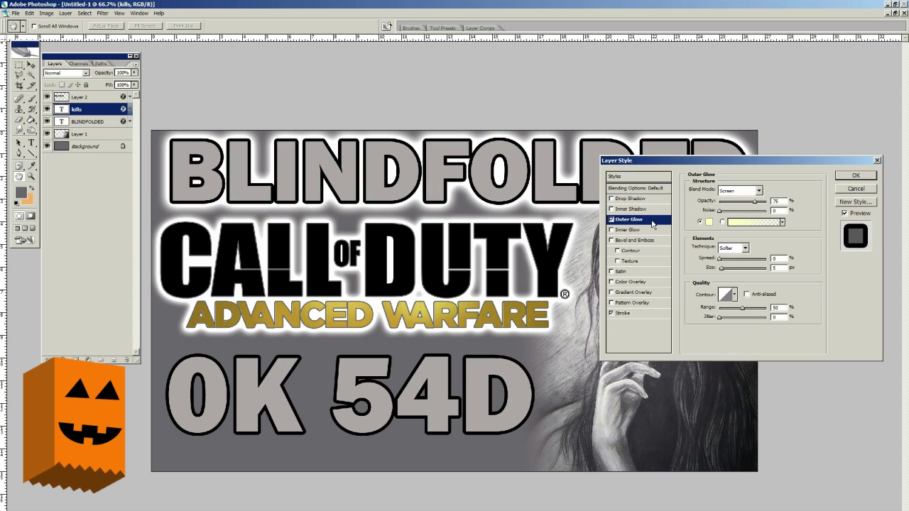
pyautogui.click(760, 192)
pyautogui.click(753, 204)
pyautogui.moveTo(755, 204); pyautogui.dragTo(768, 204)
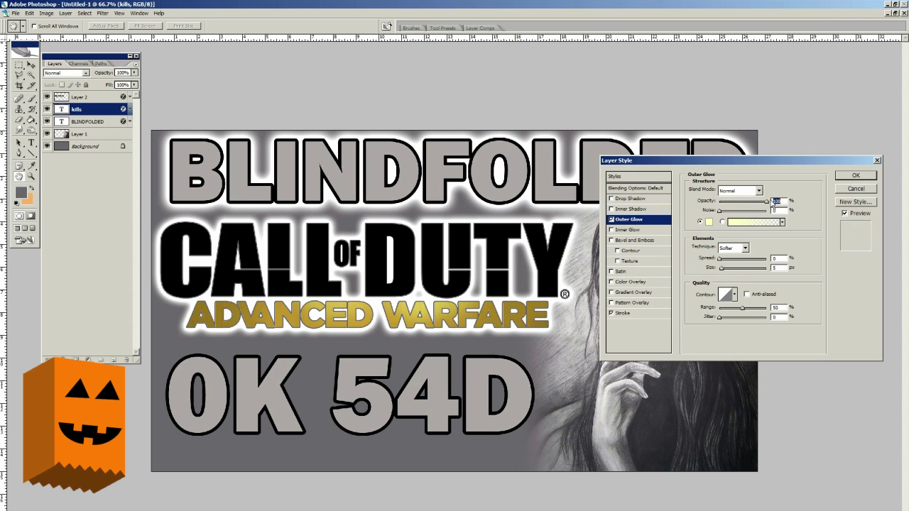
pyautogui.click(709, 222)
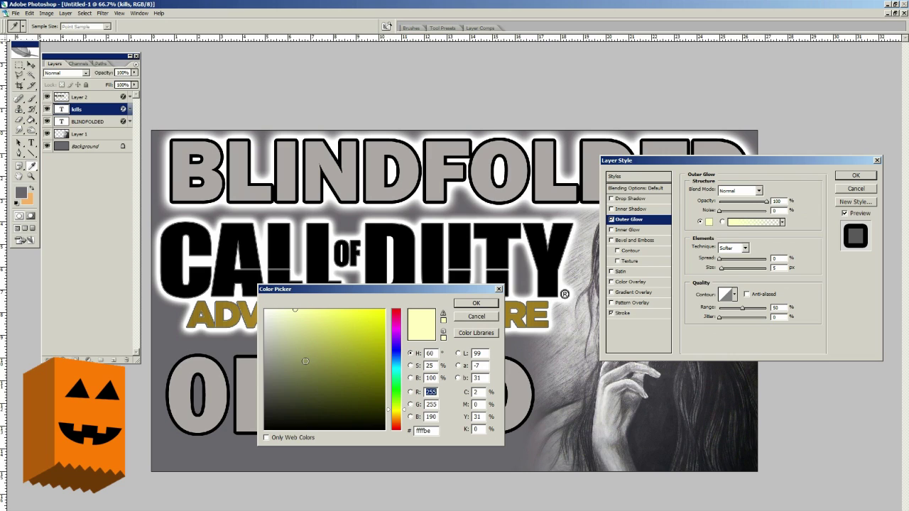
pyautogui.moveTo(305, 362); pyautogui.dragTo(256, 299)
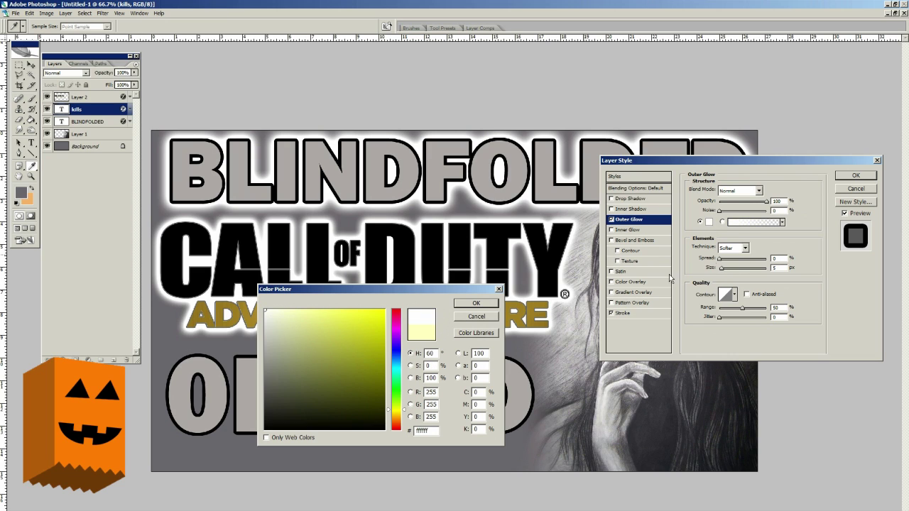
pyautogui.click(469, 307)
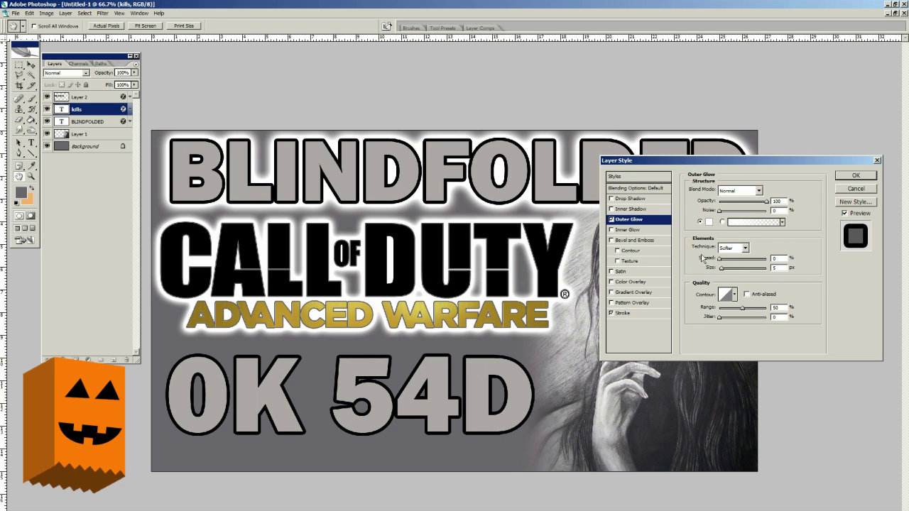
# Widen the 0K 54D glow's spread and size to 109 px and apply it.
pyautogui.click(725, 261)
pyautogui.moveTo(725, 261)
pyautogui.mouseDown()
pyautogui.moveTo(737, 261)
pyautogui.moveTo(729, 271)
pyautogui.moveTo(747, 259)
pyautogui.moveTo(730, 260)
pyautogui.moveTo(745, 272)
pyautogui.moveTo(731, 262)
pyautogui.mouseUp()
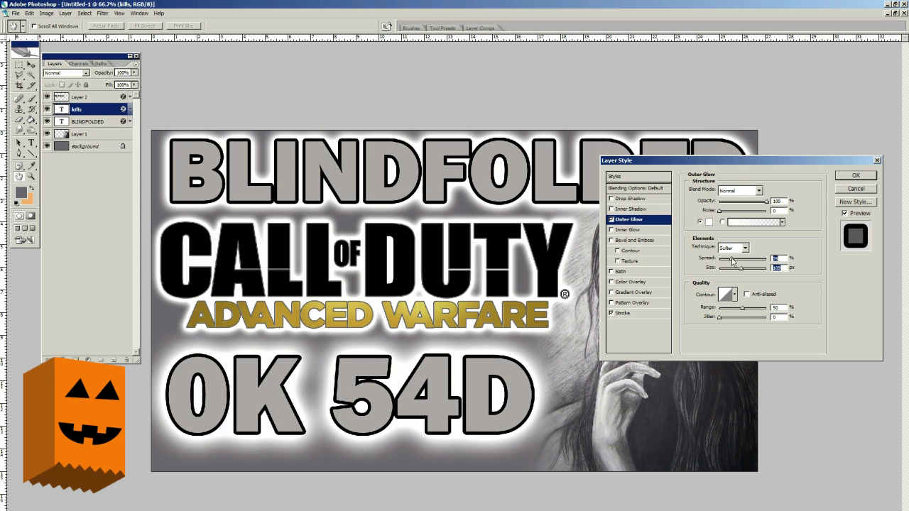
pyautogui.moveTo(747, 164); pyautogui.dragTo(596, 218)
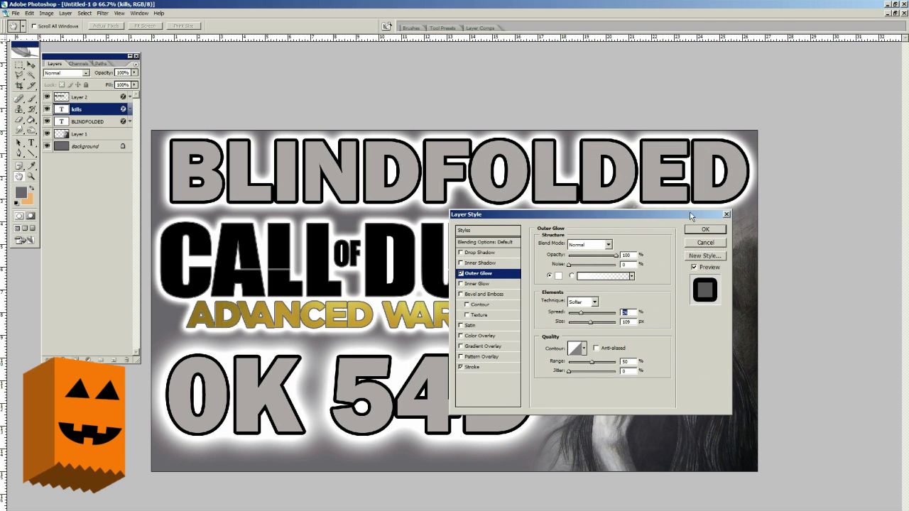
pyautogui.click(703, 232)
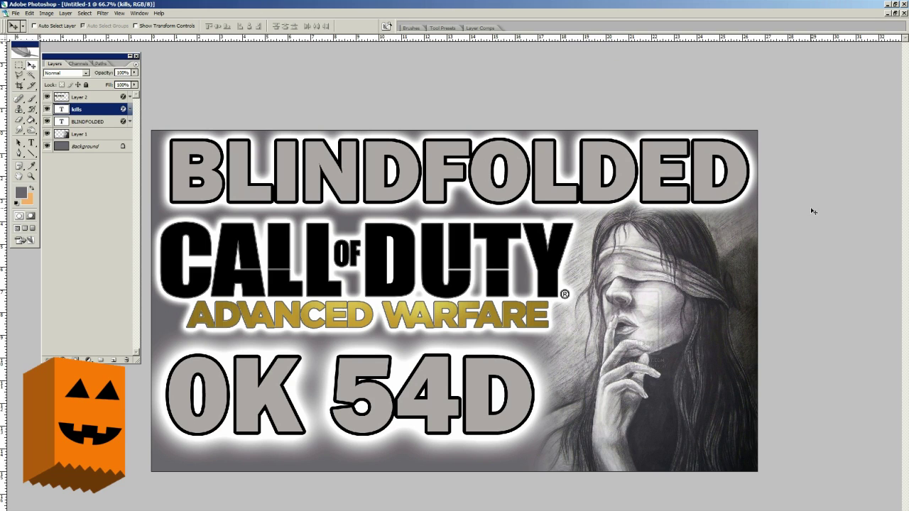
pyautogui.rightClick(441, 174)
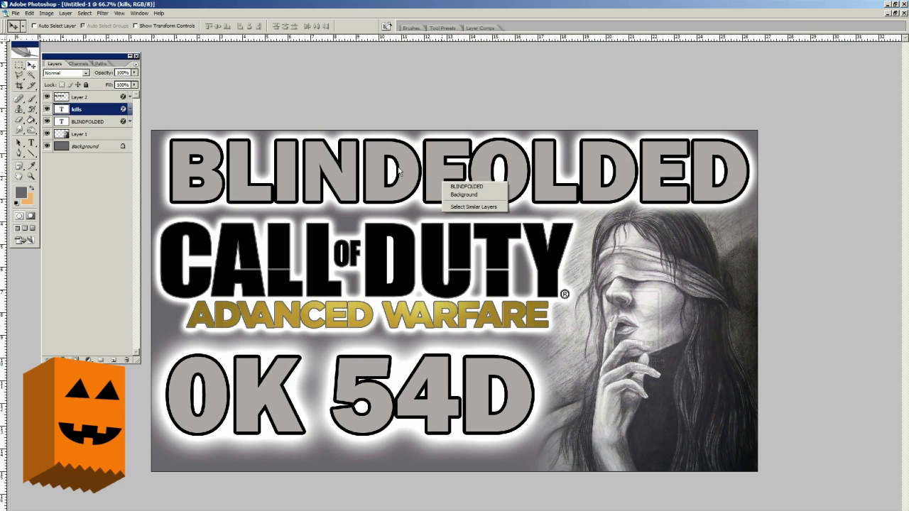
pyautogui.click(466, 187)
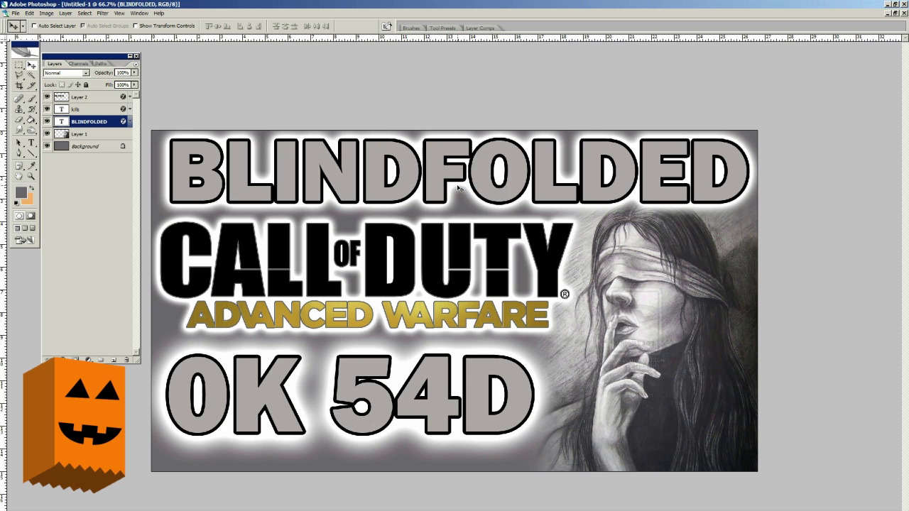
pyautogui.press('Left')
pyautogui.press('Left')
pyautogui.press('Left')
pyautogui.press('Left')
pyautogui.press('Left')
pyautogui.press('Left')
pyautogui.press('Left')
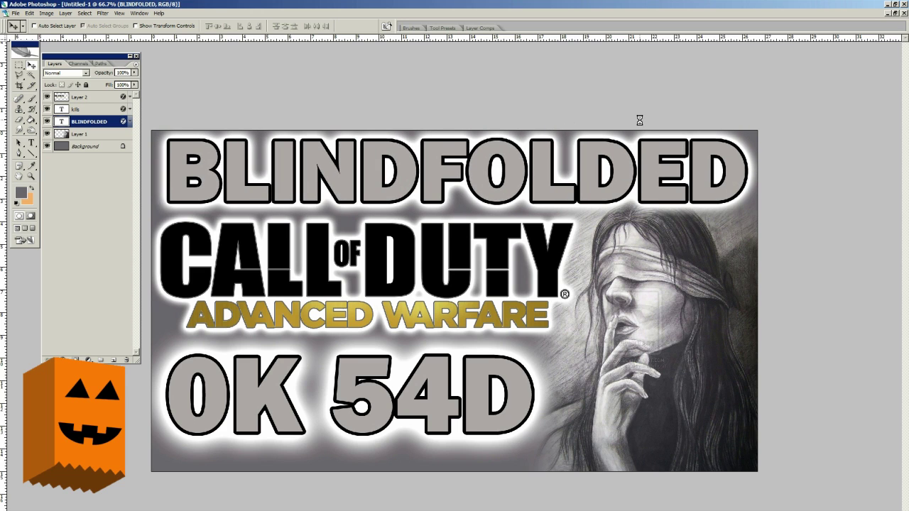
pyautogui.press('Right')
pyautogui.press('Right')
pyautogui.press('Right')
pyautogui.press('Right')
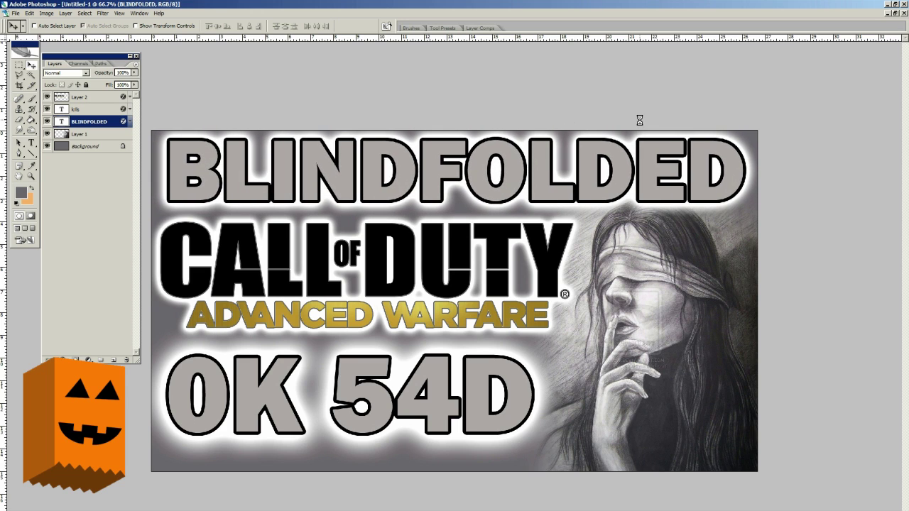